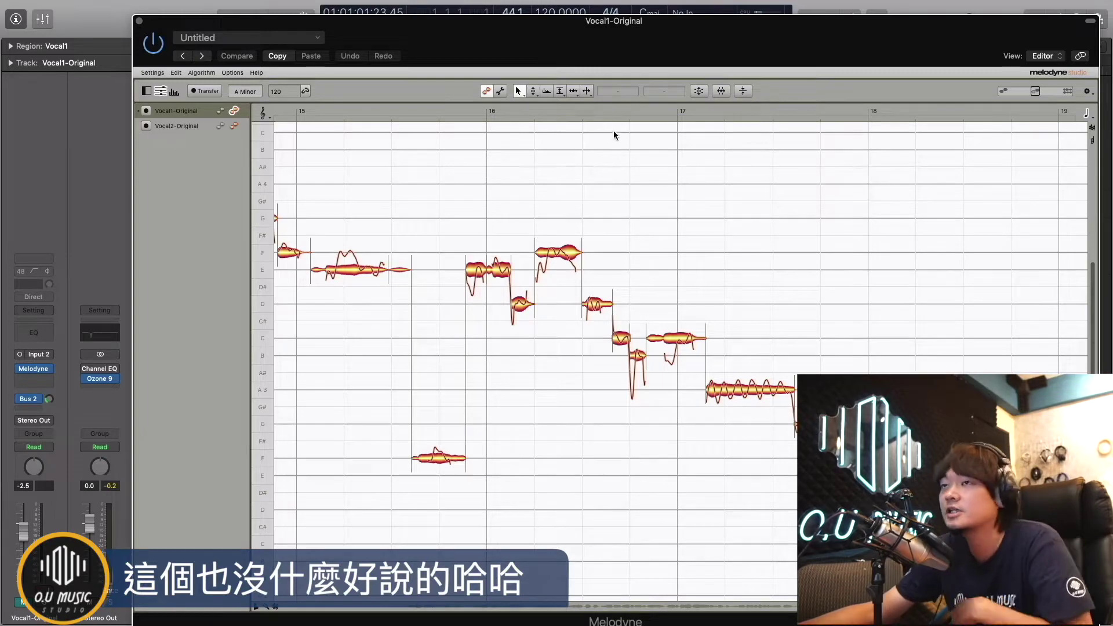
Review the pitch edits in Melodyne for the Vocal1-Original and Vocal2-Original tracks, closing each plug-in window when done.
scroll(573, 293, "left", 10)
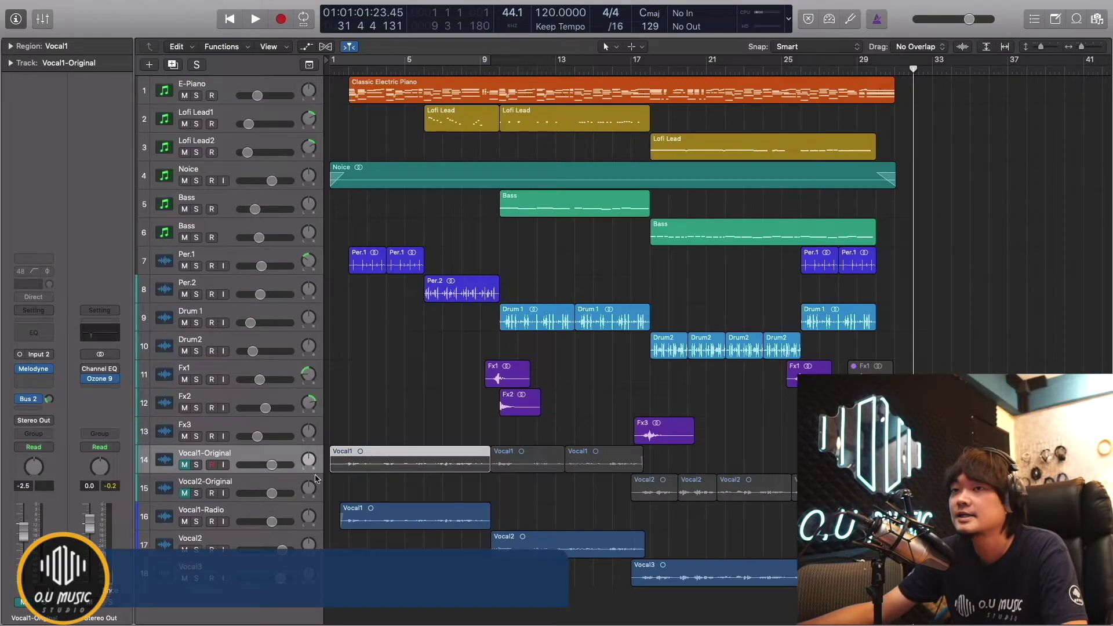
left_click(316, 479)
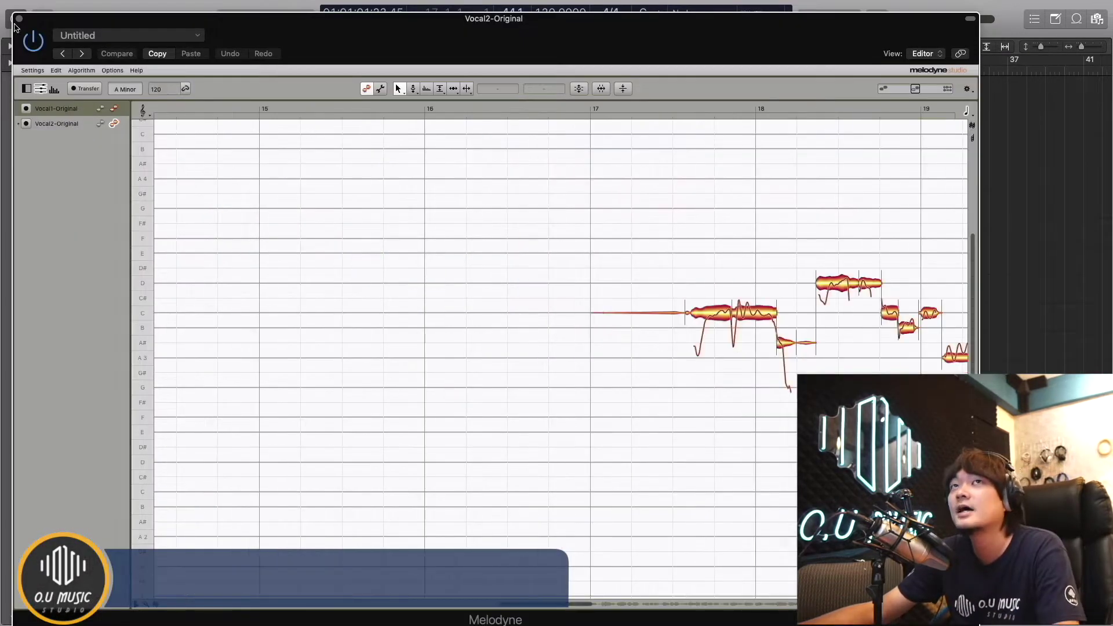
left_click(19, 19)
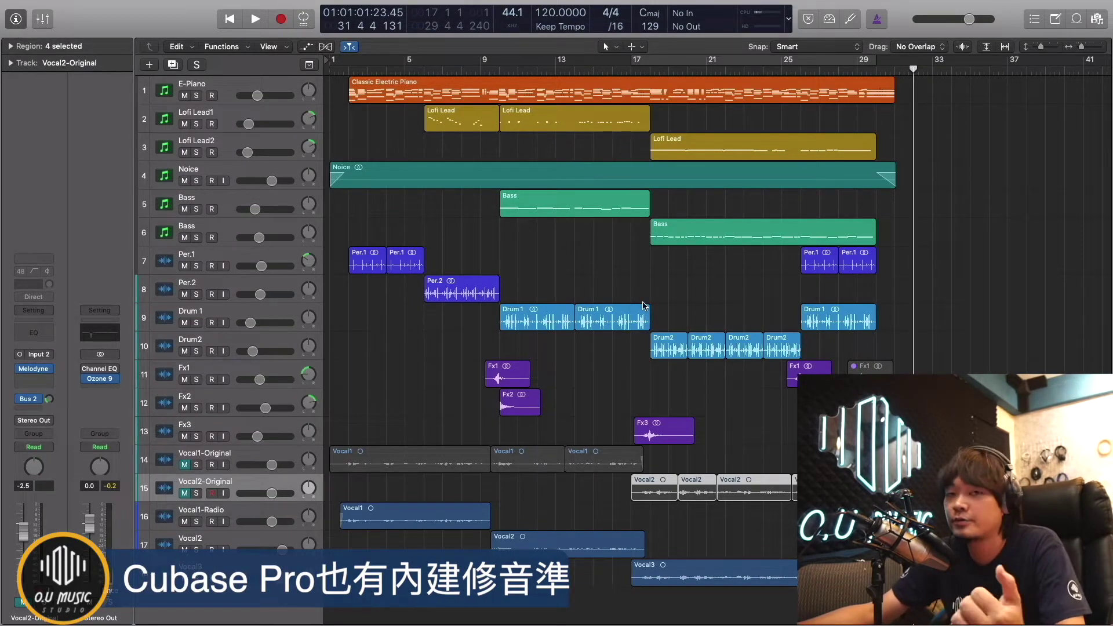
left_click(238, 455)
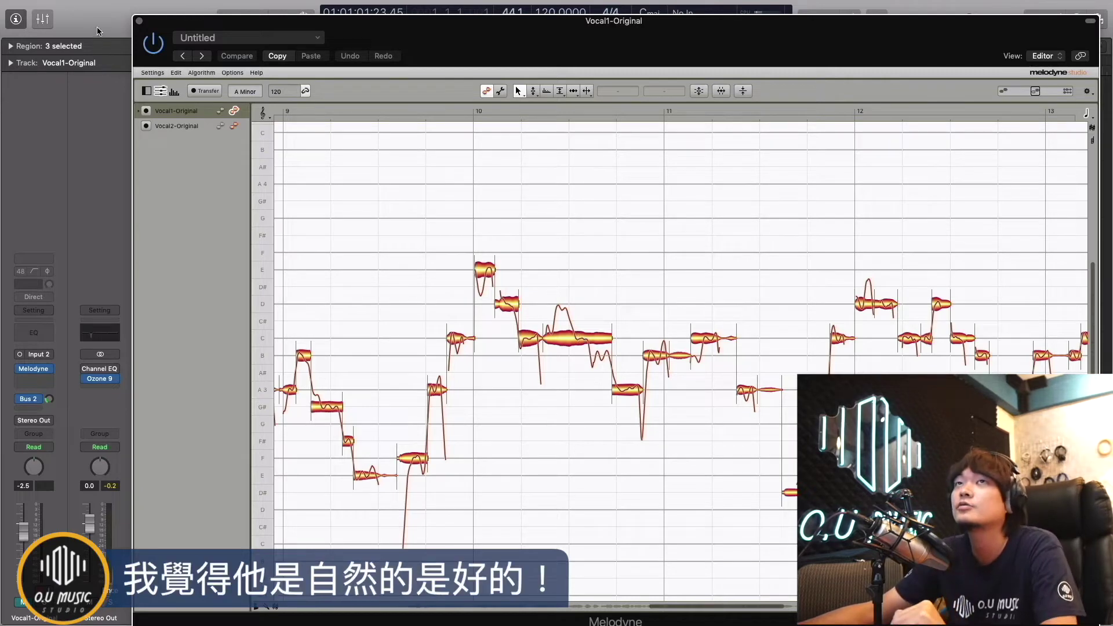
left_click(139, 20)
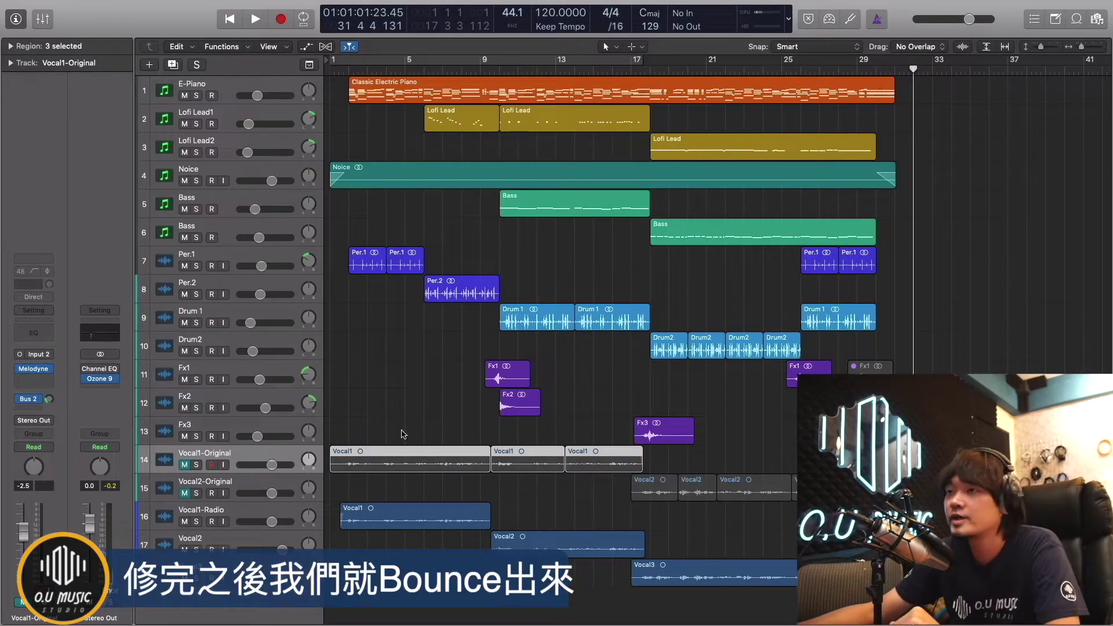
Compare the Vocal1-Original source regions with the bounced vocal regions on the tracks below.
left_click(366, 524)
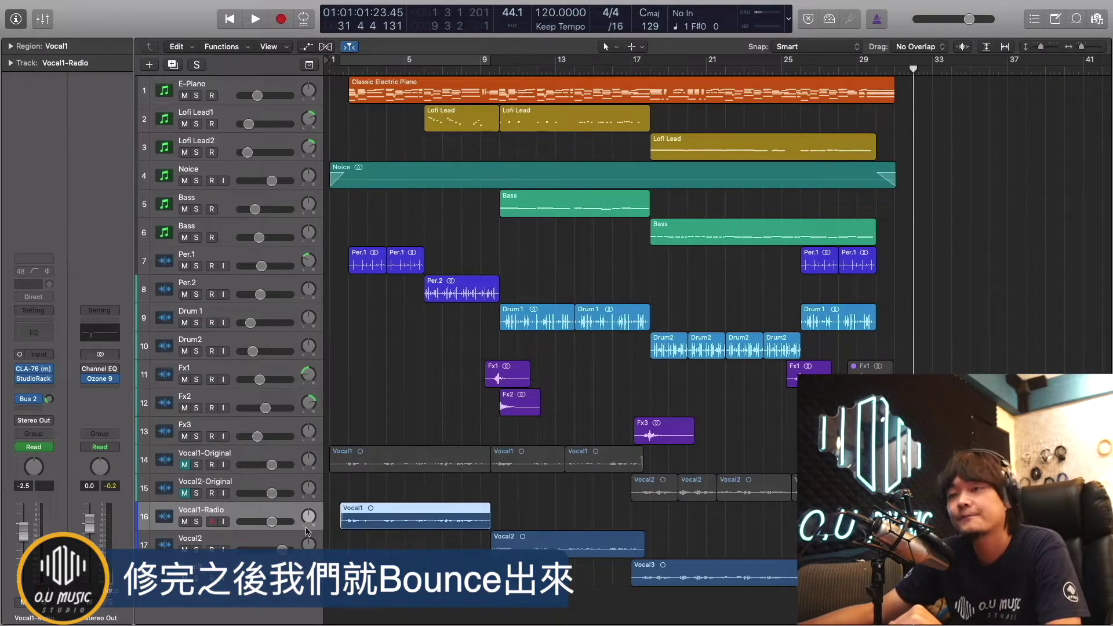
left_click(406, 464)
left_click(528, 464, "shift")
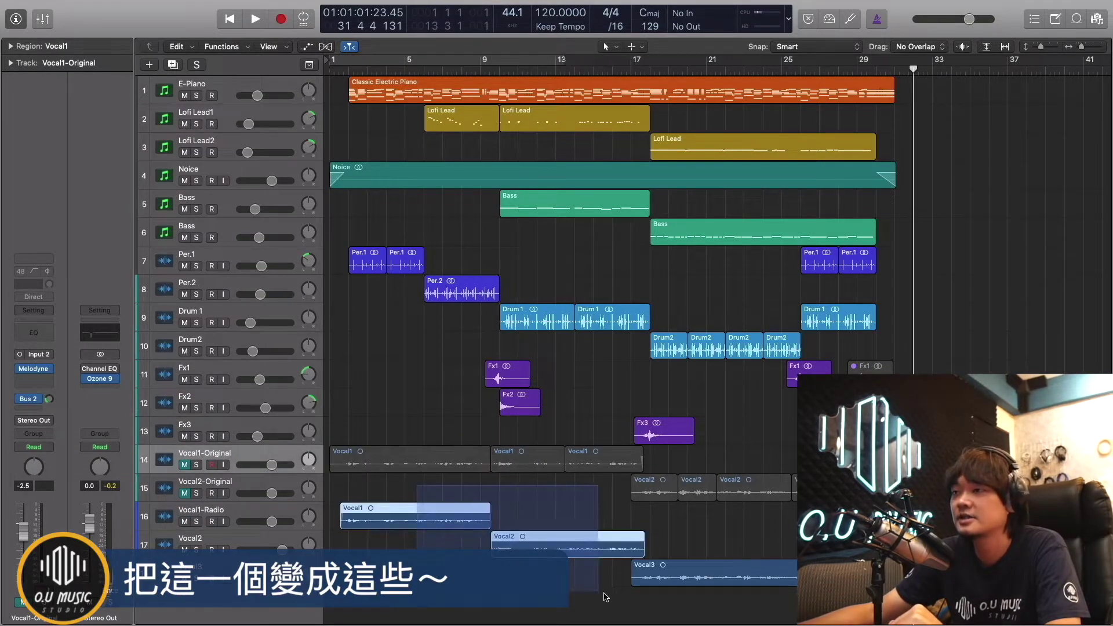
Bypass Melodyne on the Vocal1-Original track and select the Vocal1-Radio track.
left_click(277, 482)
left_click(178, 455)
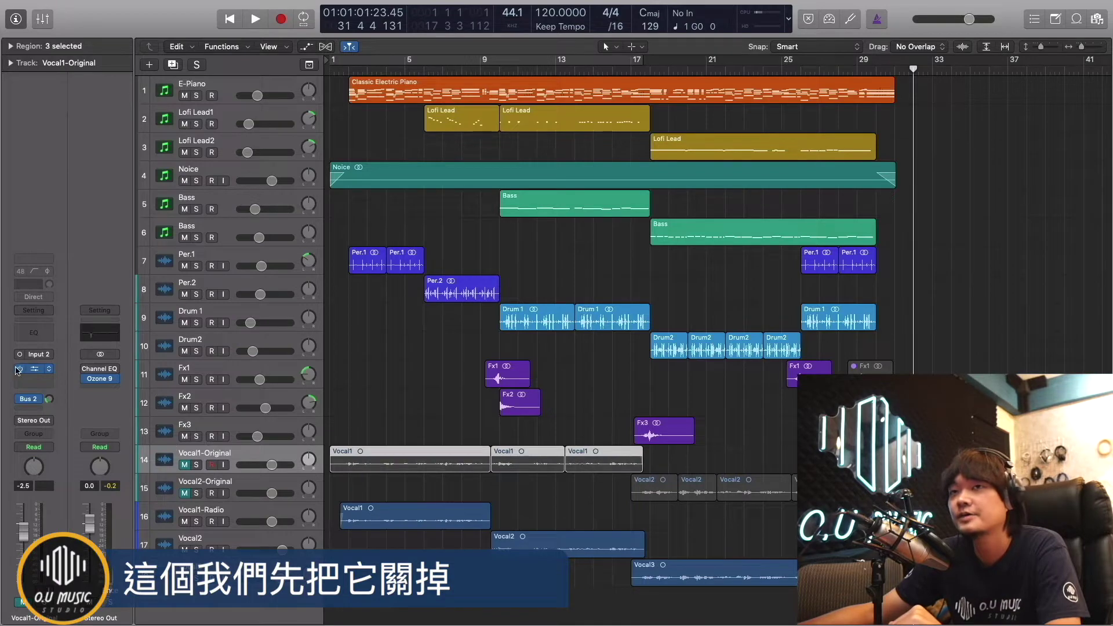
left_click(359, 518)
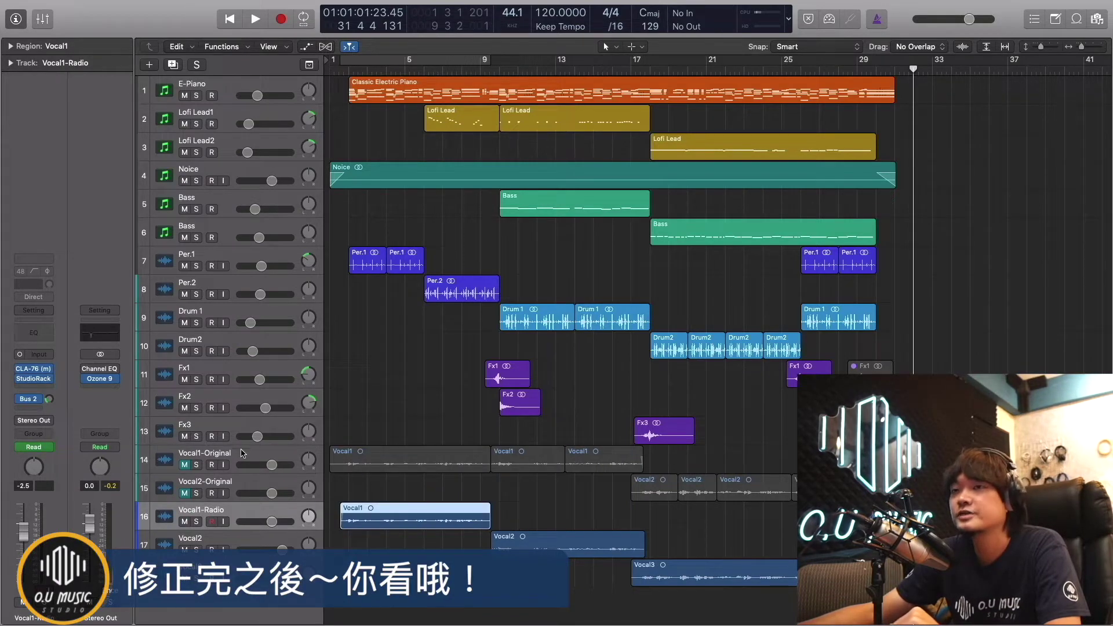
left_click(242, 453)
left_click(253, 510)
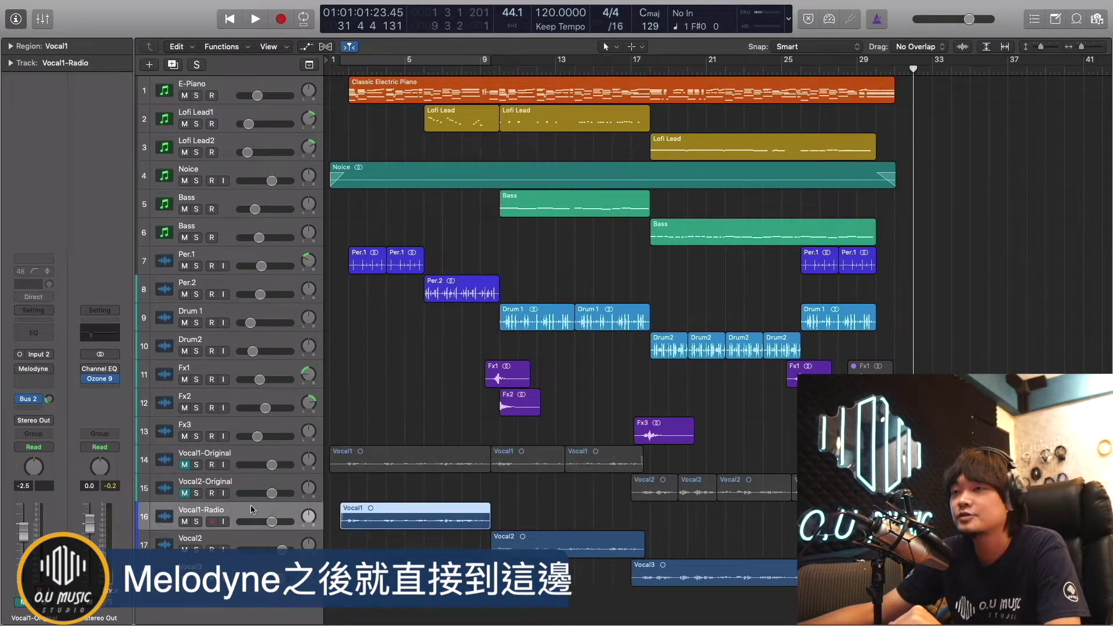
Open the CLA-76 compressor on the Vocal1-Radio track and place its window clear of the start of the Vocal1 region.
mouse_move(44, 380)
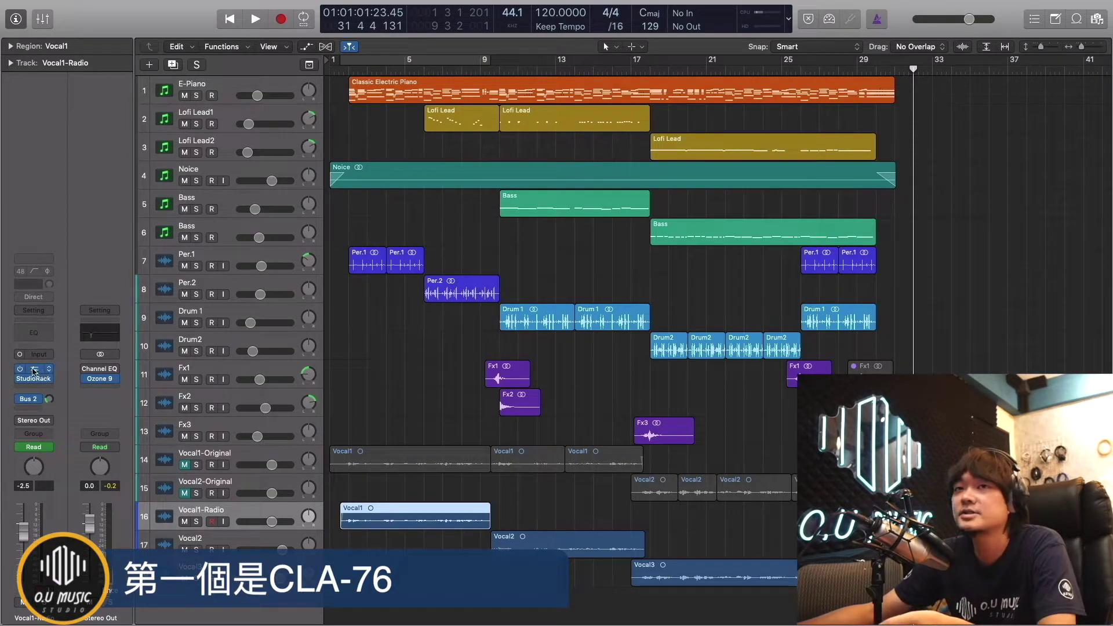
left_click(35, 370)
left_click_drag(260, 36, 625, 141)
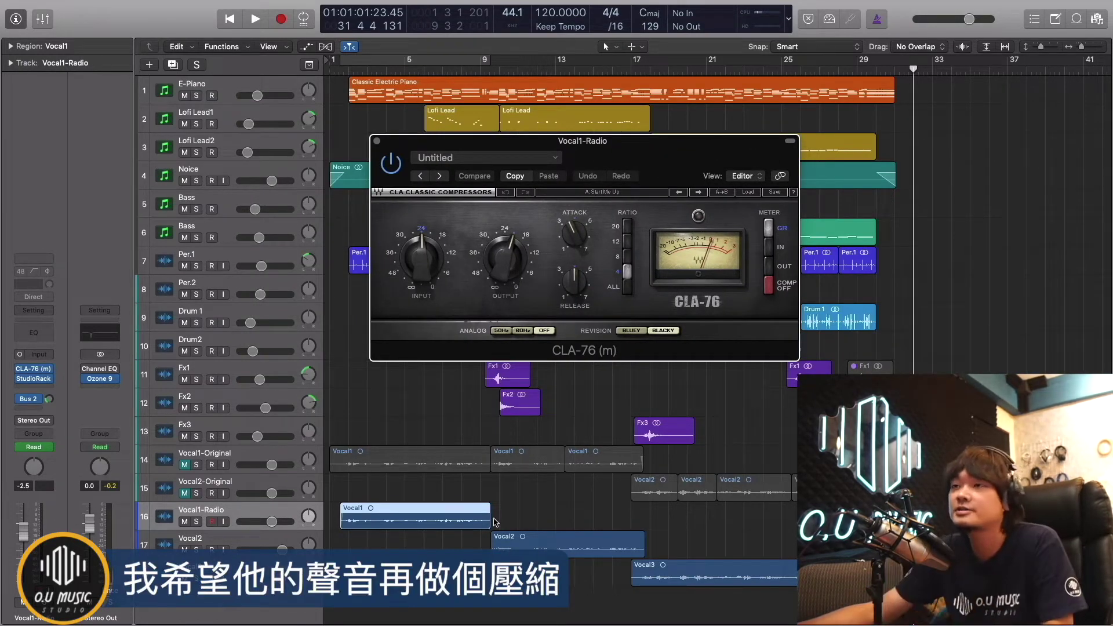
key("z")
left_click_drag(665, 156, 842, 217)
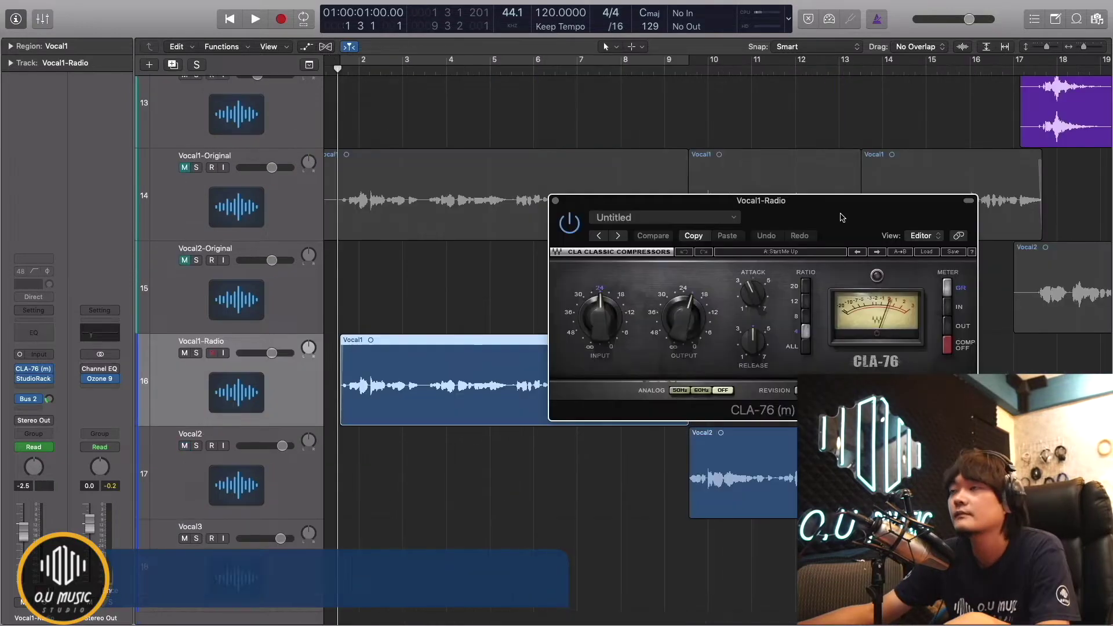
Play the Vocal1 region twice and watch the gain reduction meter of the CLA-76.
key("space")
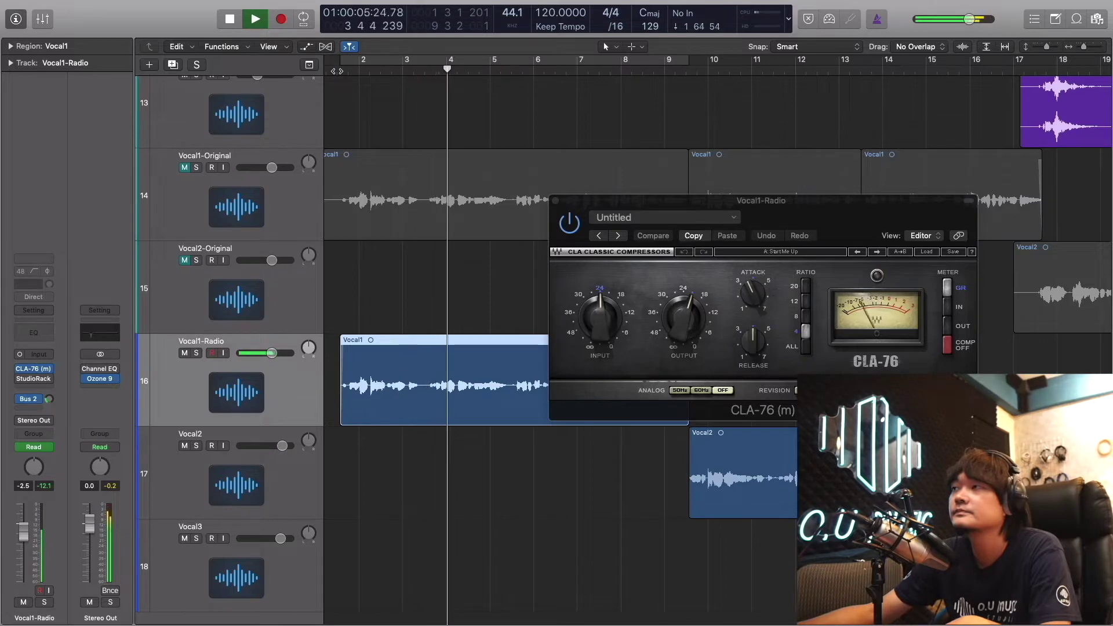
key("space")
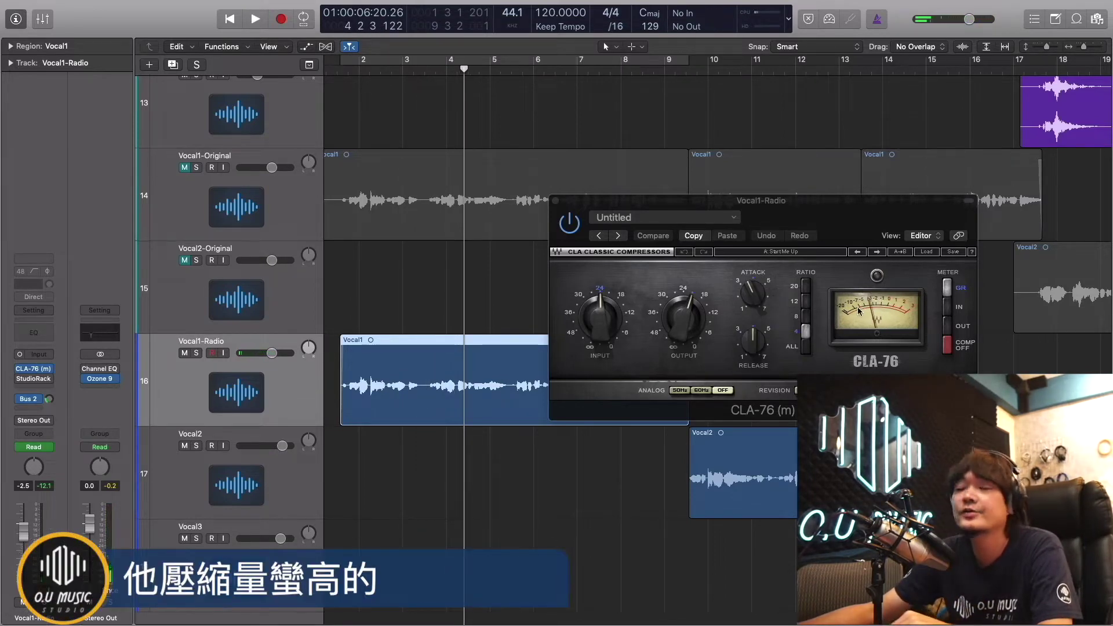
key("space")
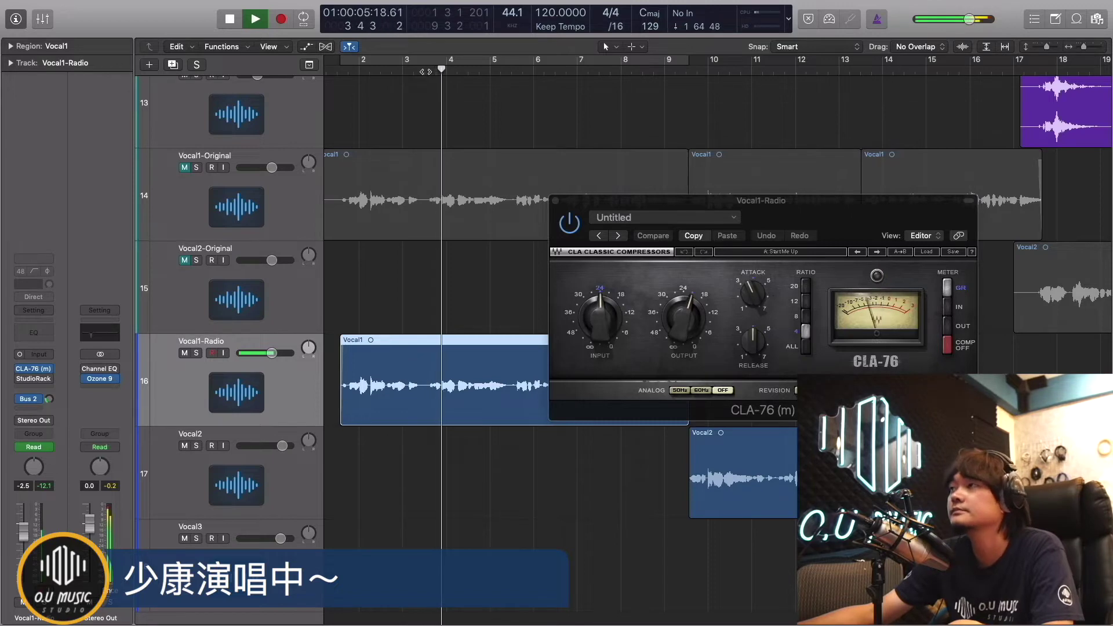
key("space")
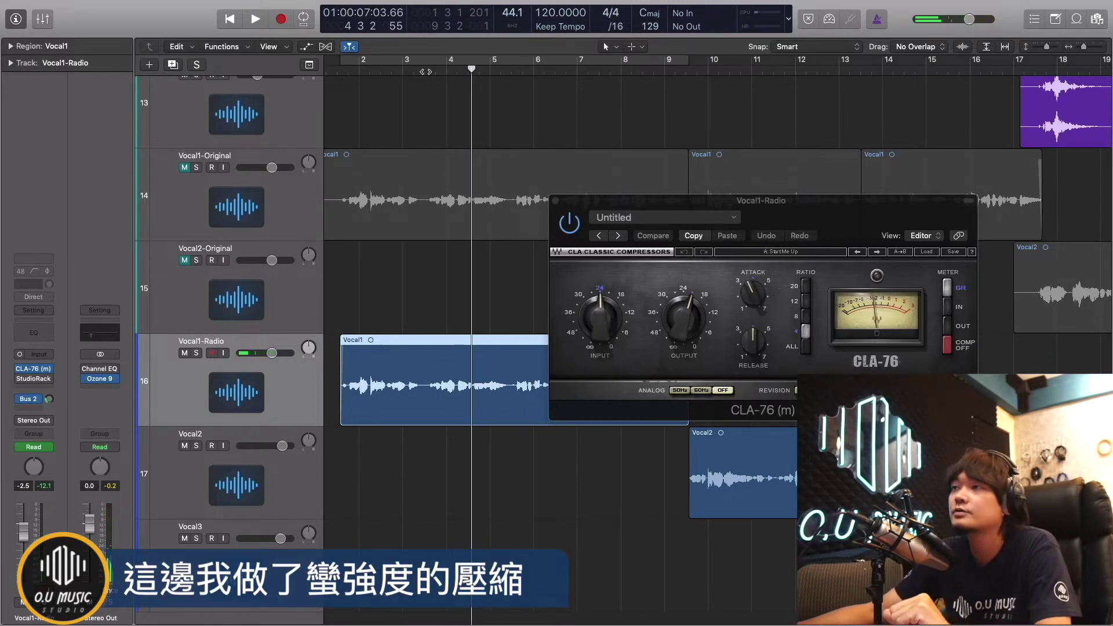
Audition the CLA-76 on Vocal1-Radio with its input lowered to about -34, and return the input to about -24.
left_click_drag(794, 217, 774, 238)
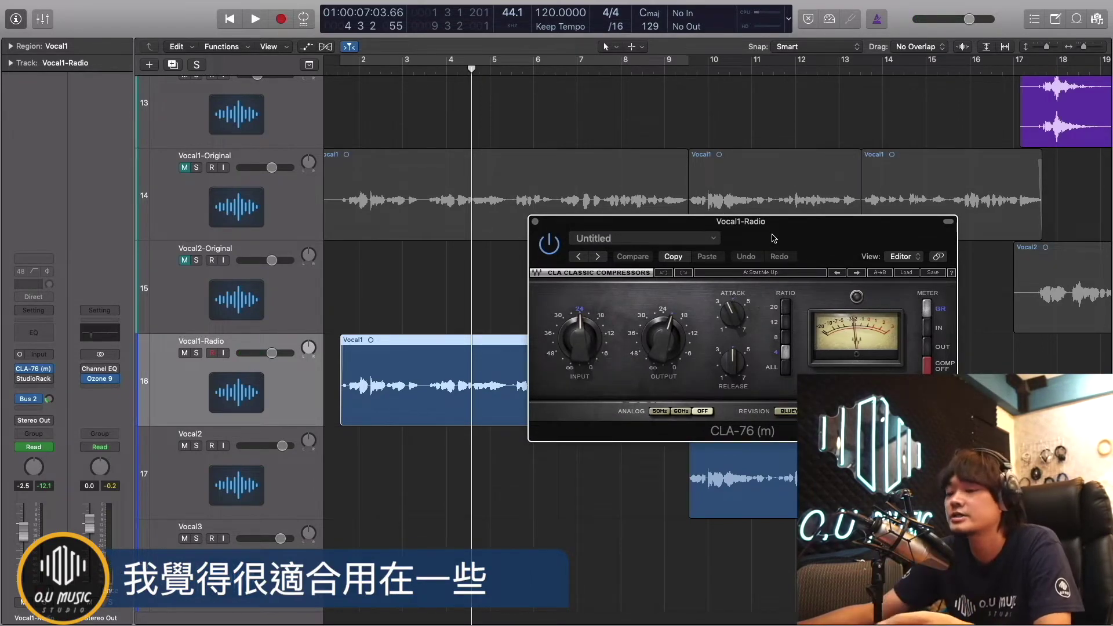
left_click_drag(774, 238, 829, 238)
key("space")
mouse_move(635, 341)
left_mouse_down()
mouse_move(635, 351)
mouse_move(637, 332)
left_mouse_up()
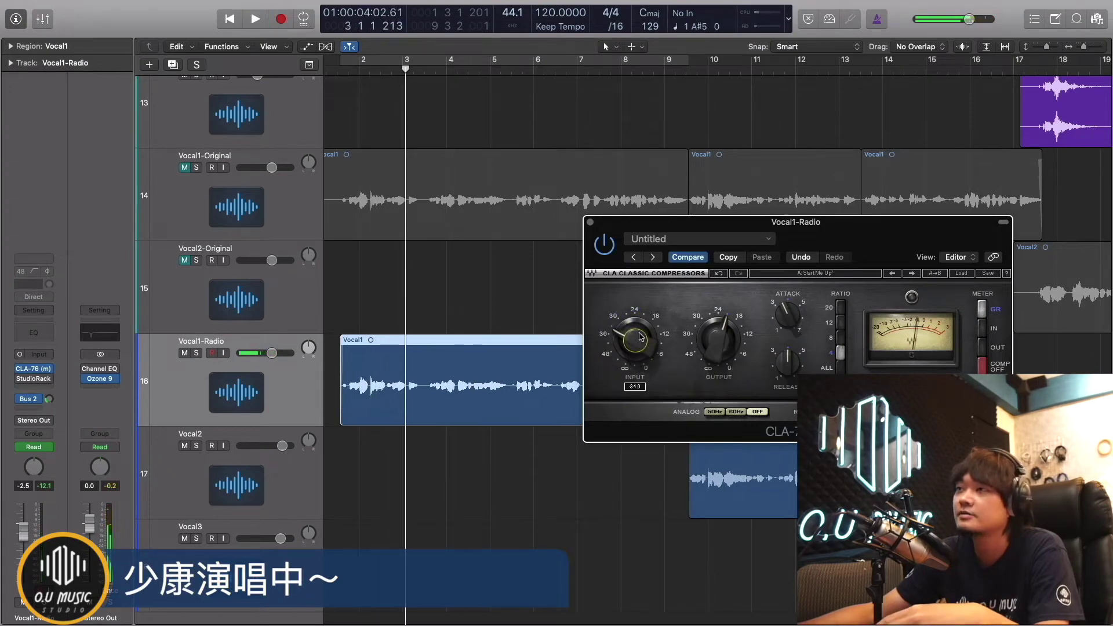
left_click_drag(640, 336, 638, 318)
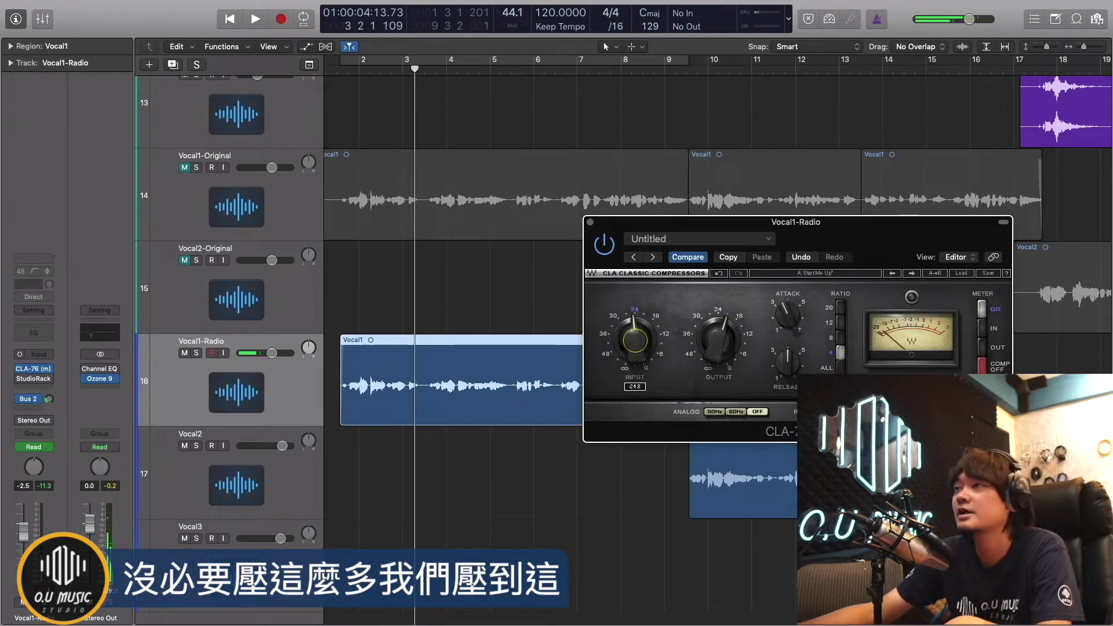
Set the CLA-76 output to about -21.2 while auditioning the Vocal1-Radio track.
key("shift+space")
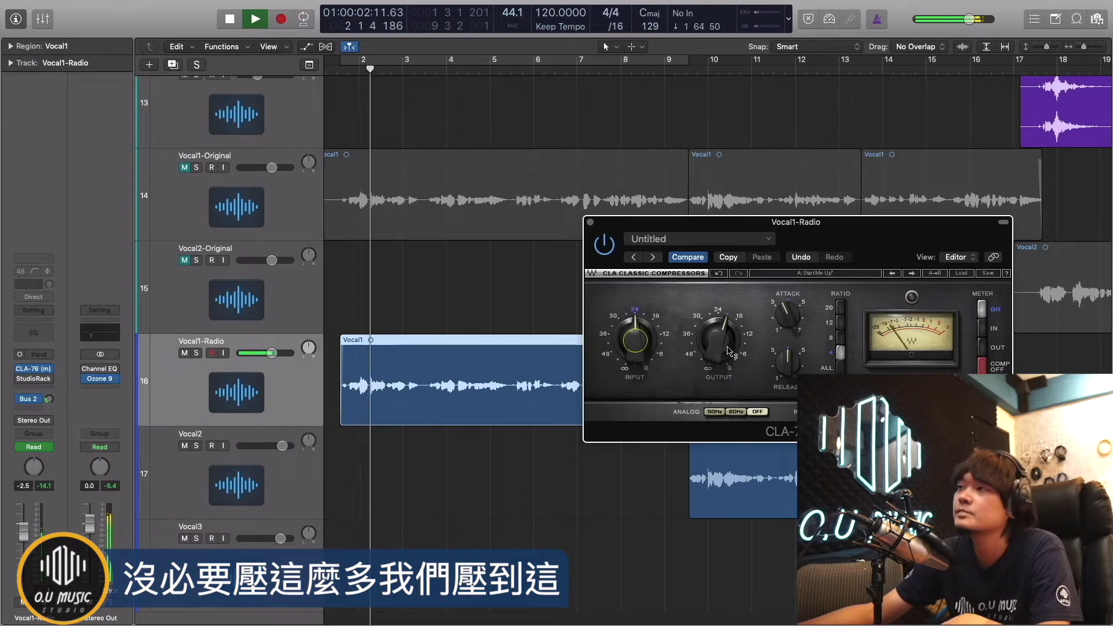
key("space")
left_click_drag(717, 347, 716, 349)
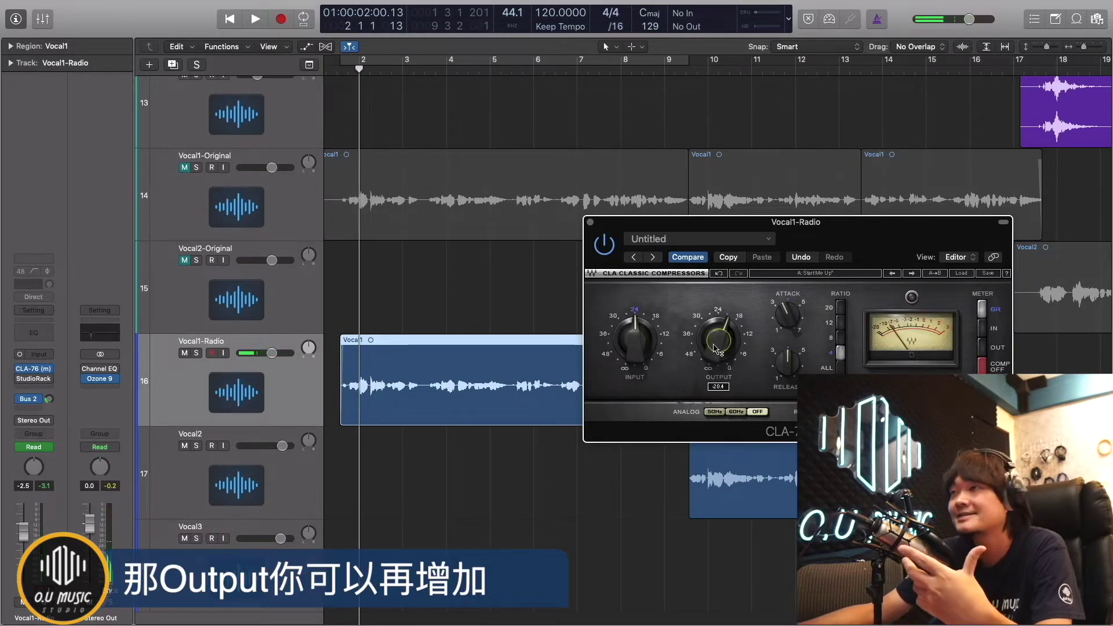
key("shift+space")
left_click_drag(717, 348, 736, 346)
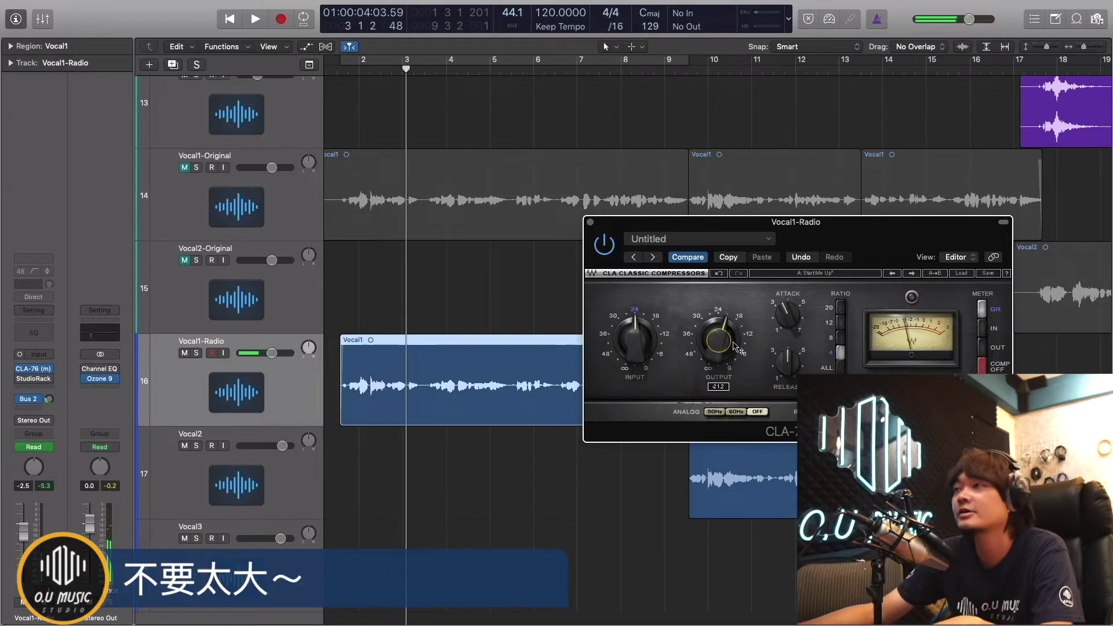
key("shift+space")
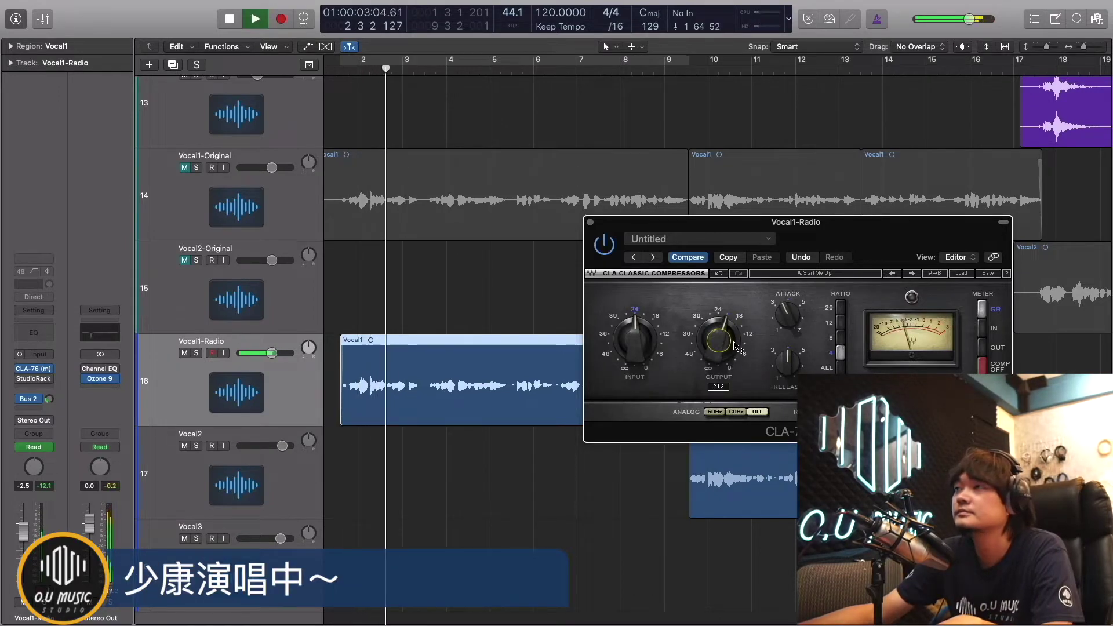
left_click_drag(824, 224, 805, 169)
key("space")
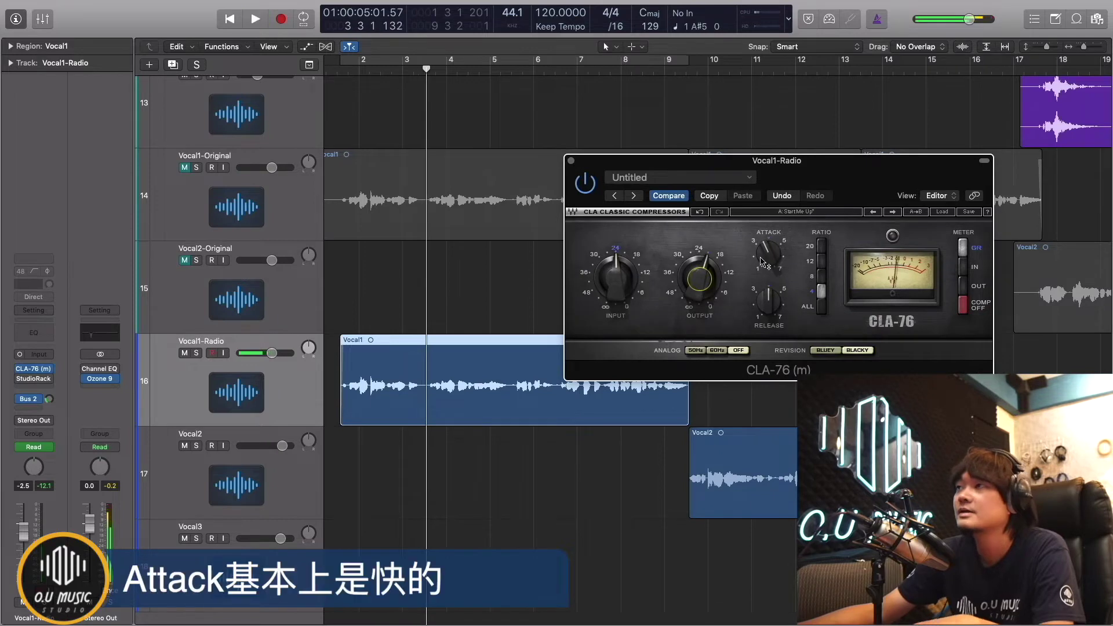
Browse the CLA-76 factory presets for vocals without loading one, and close the plug-in window.
mouse_move(769, 260)
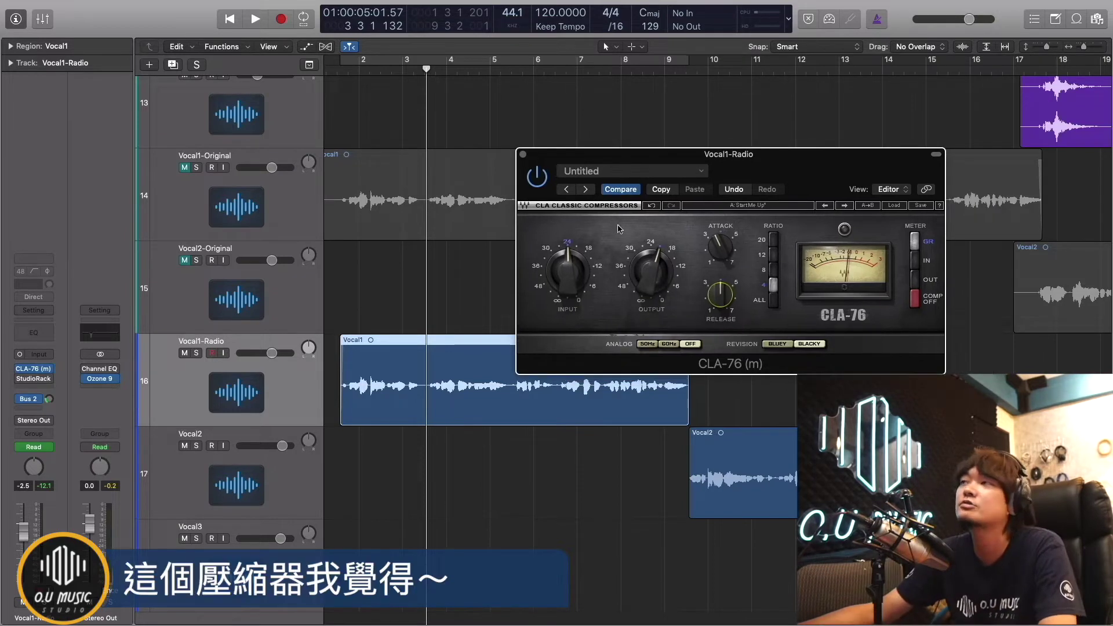
left_click(693, 171)
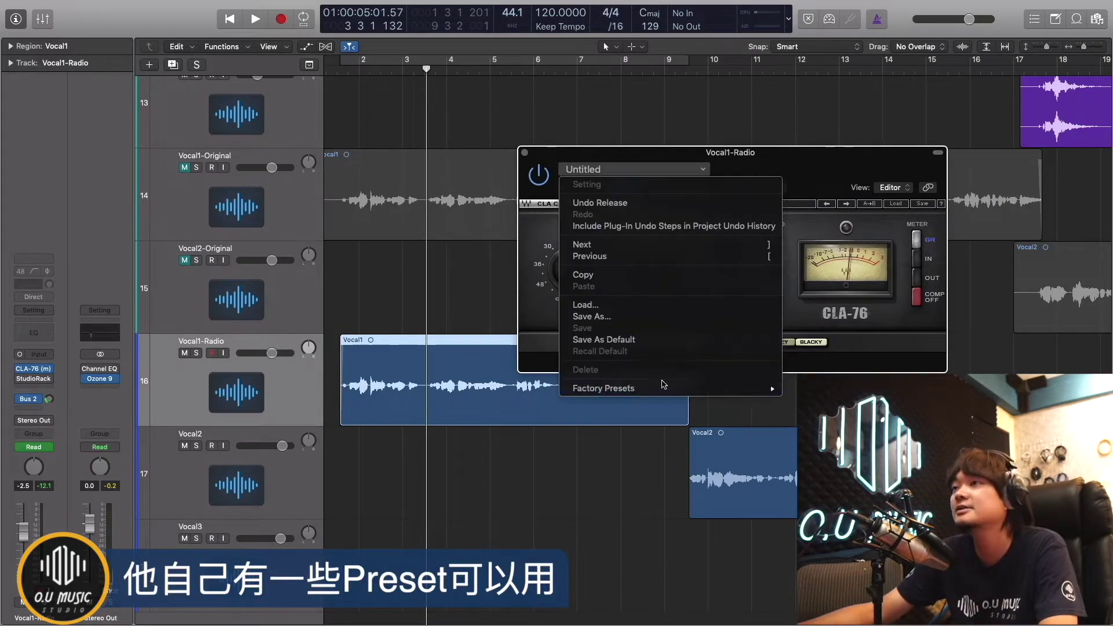
mouse_move(667, 388)
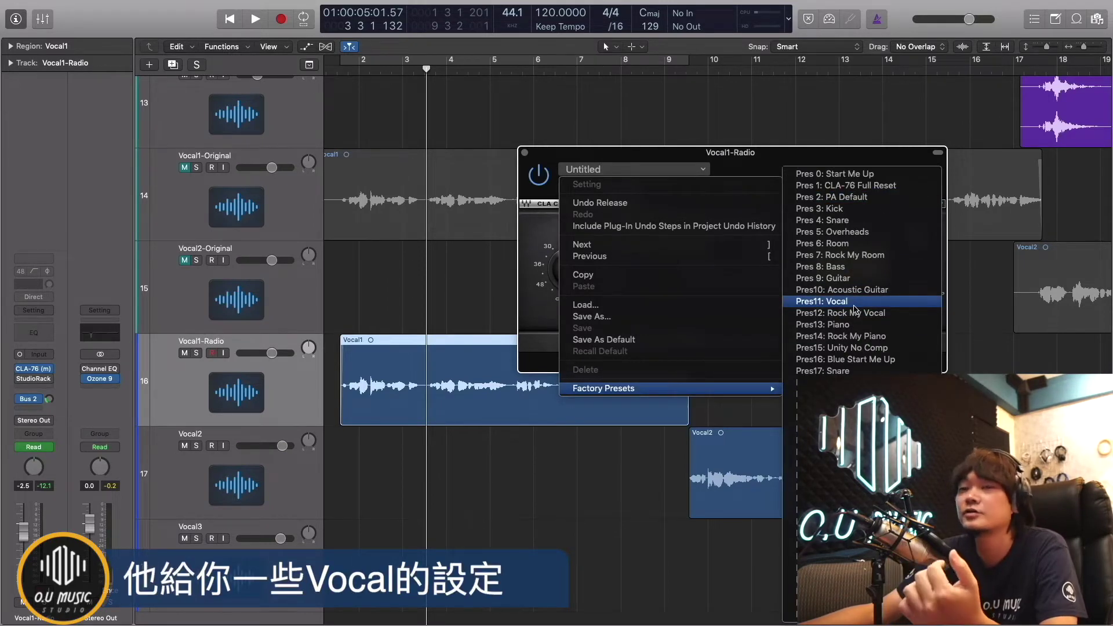
key("Escape")
key("Escape")
key("super+w")
Check the CLA-76 inserts on the Vocal2 and Vocal3 tracks, viewing the compressor's settings on Vocal3.
key("Down")
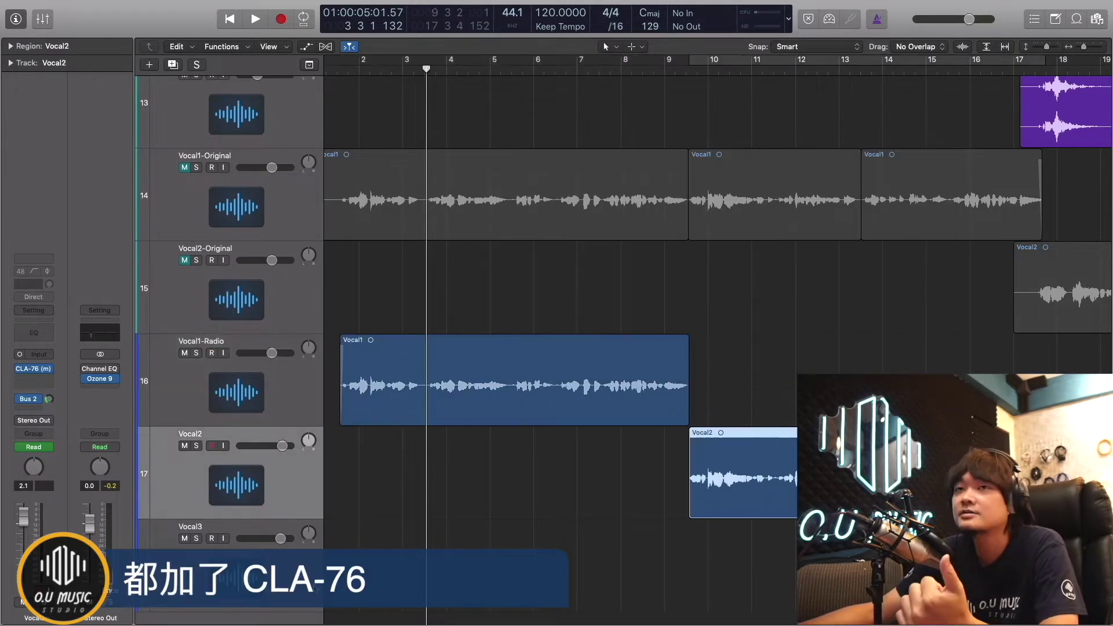
key("Down")
left_click(33, 357)
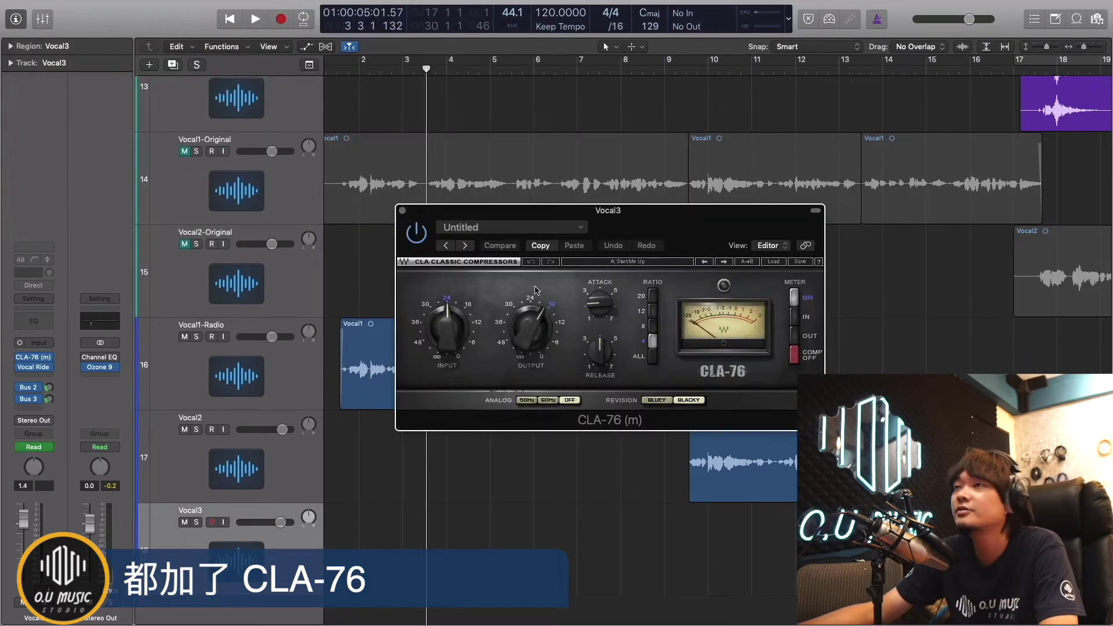
left_click(403, 212)
Open StudioRack on the Vocal1-Radio track and locate the AM Radio entry among its factory presets without loading another preset.
left_click(313, 355)
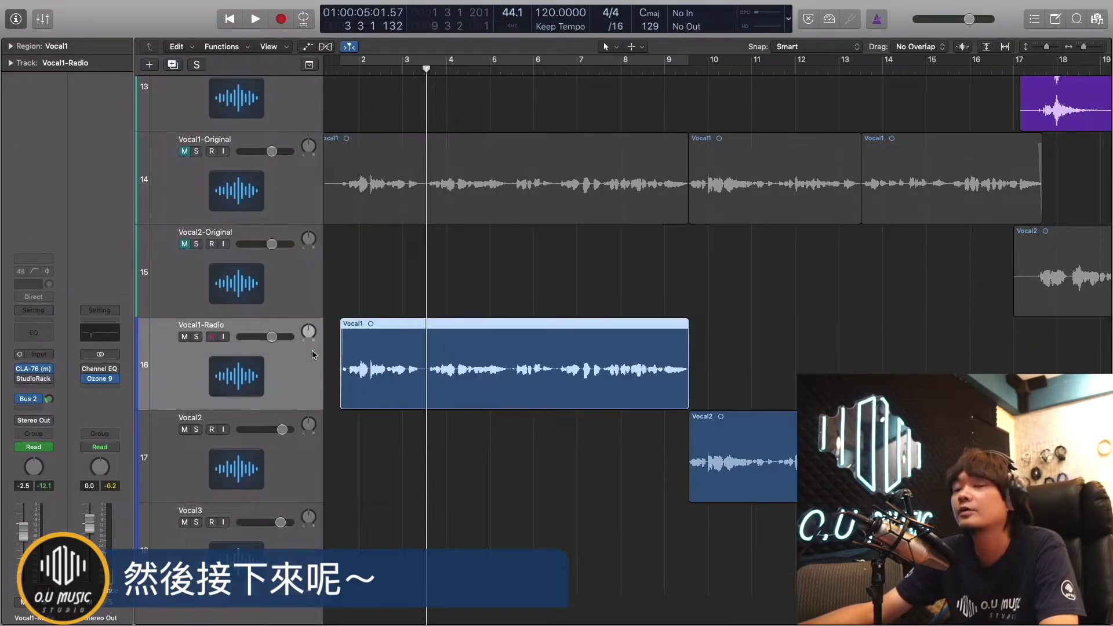
left_click(347, 70)
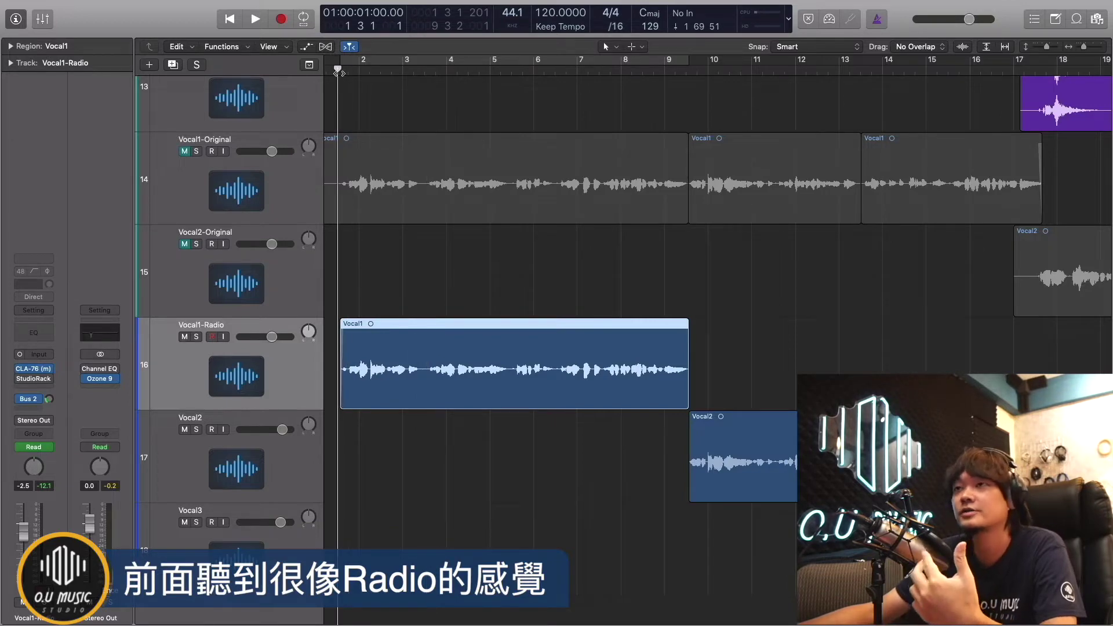
key("v")
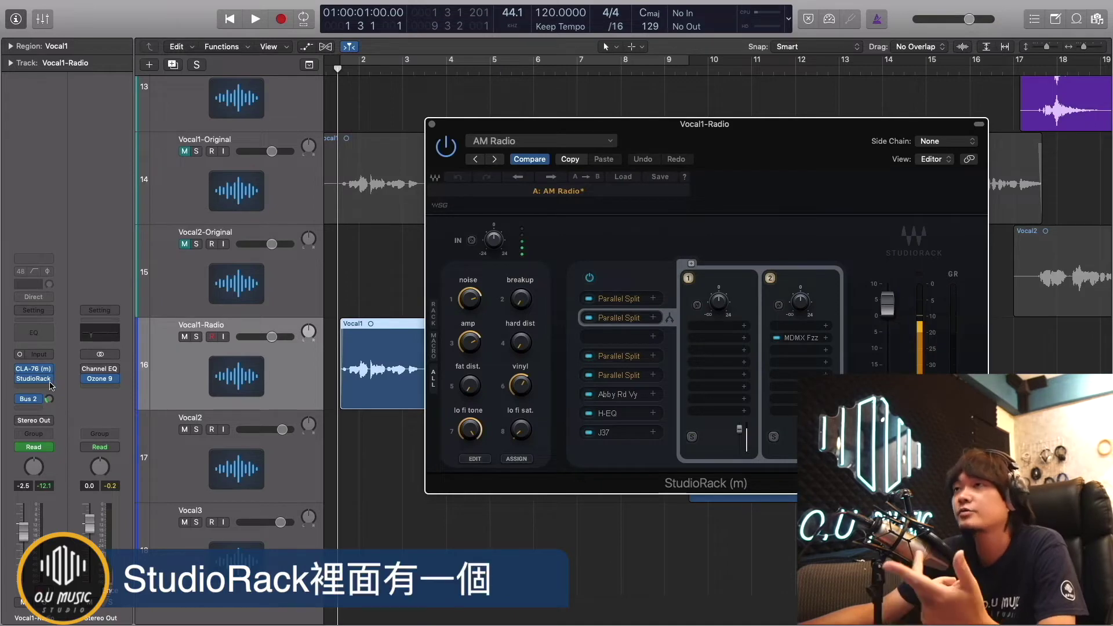
left_click(614, 145)
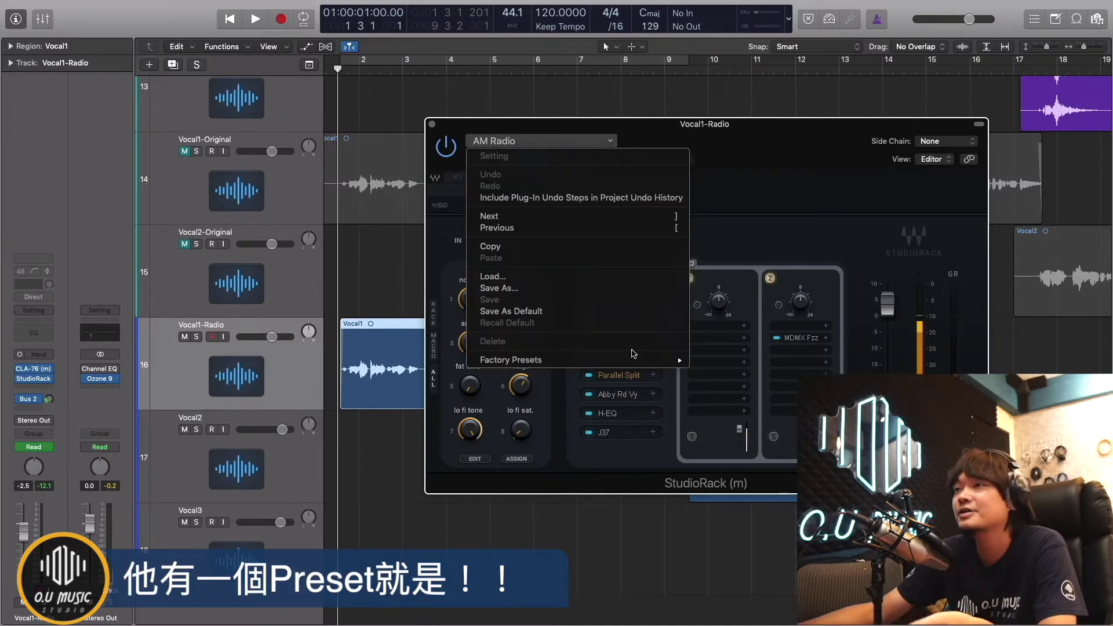
mouse_move(635, 360)
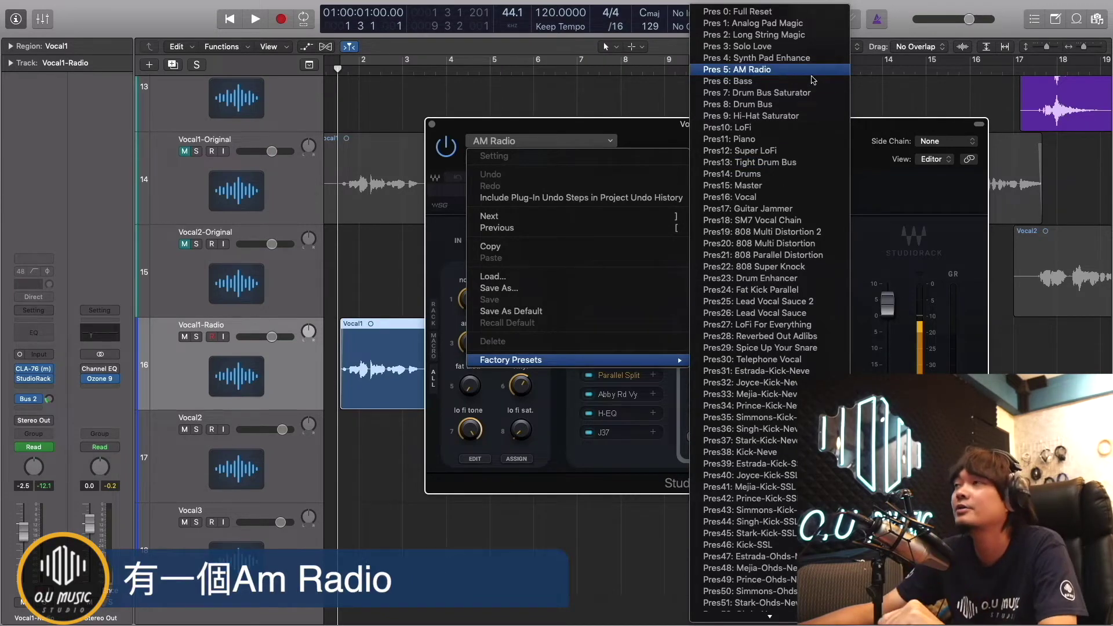
left_click(886, 145)
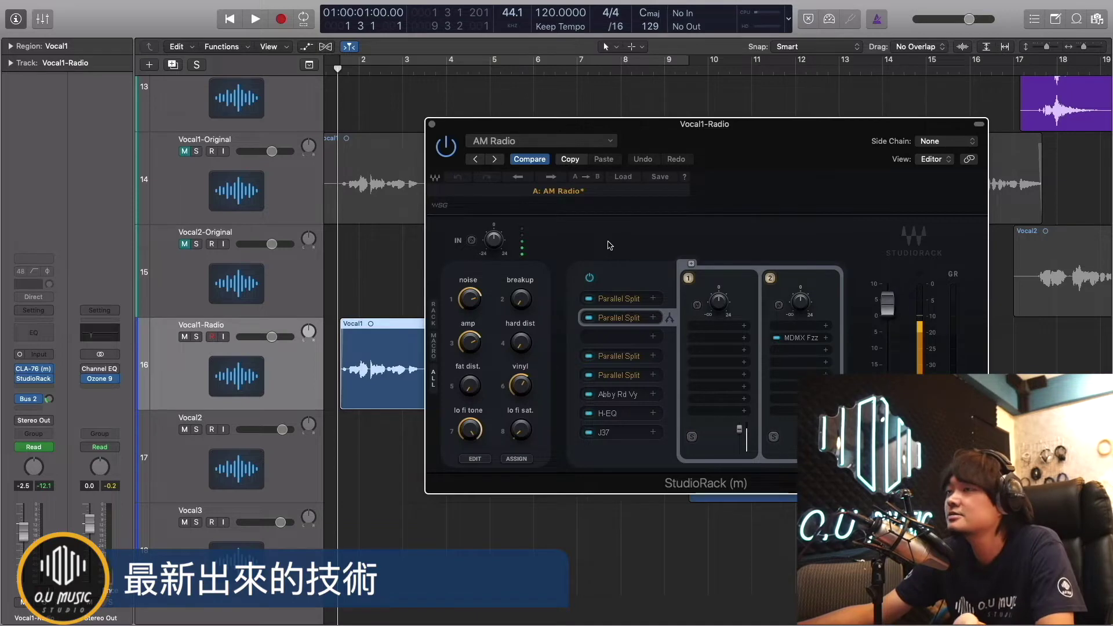
Browse the plug-ins available for an empty StudioRack slot and for a filled one without adding any.
left_click_drag(725, 124, 649, 151)
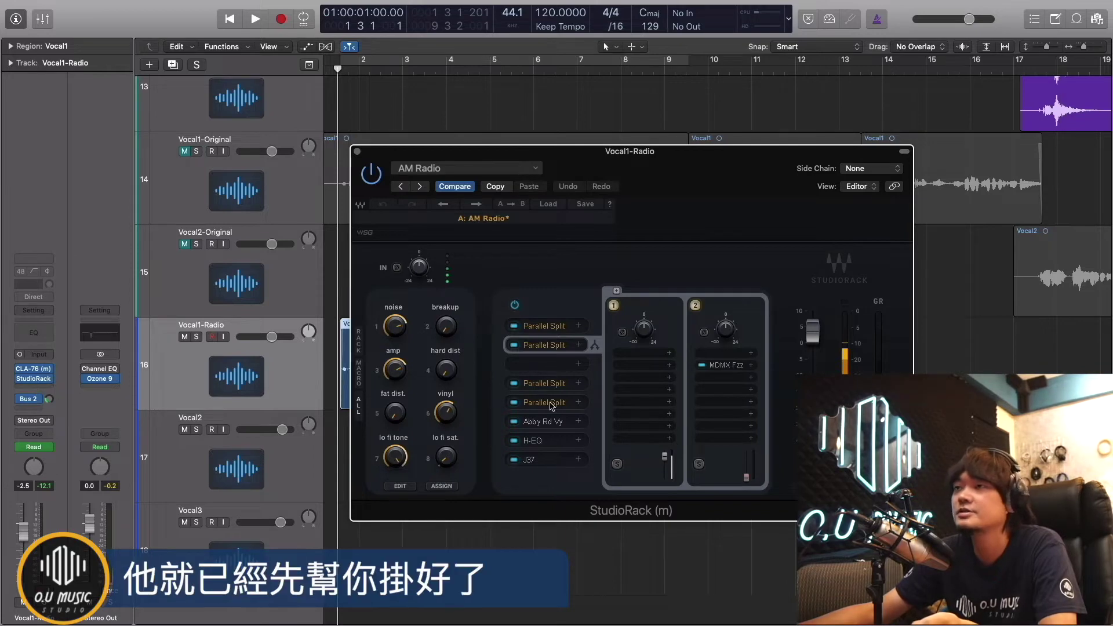
left_click(580, 365)
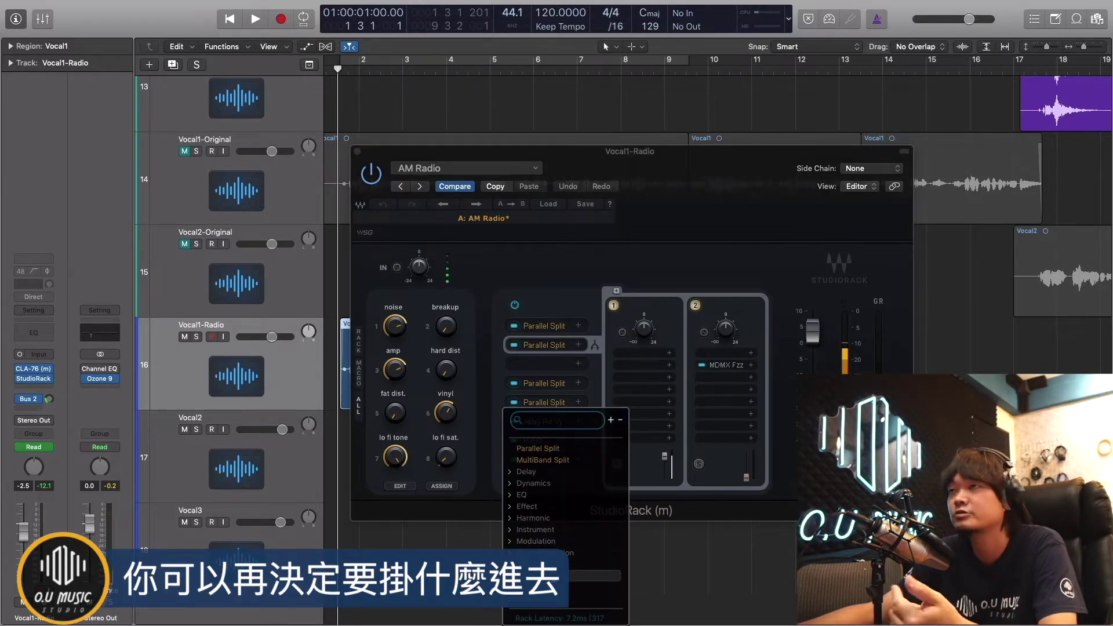
left_click(661, 172)
left_click_drag(662, 172, 621, 160)
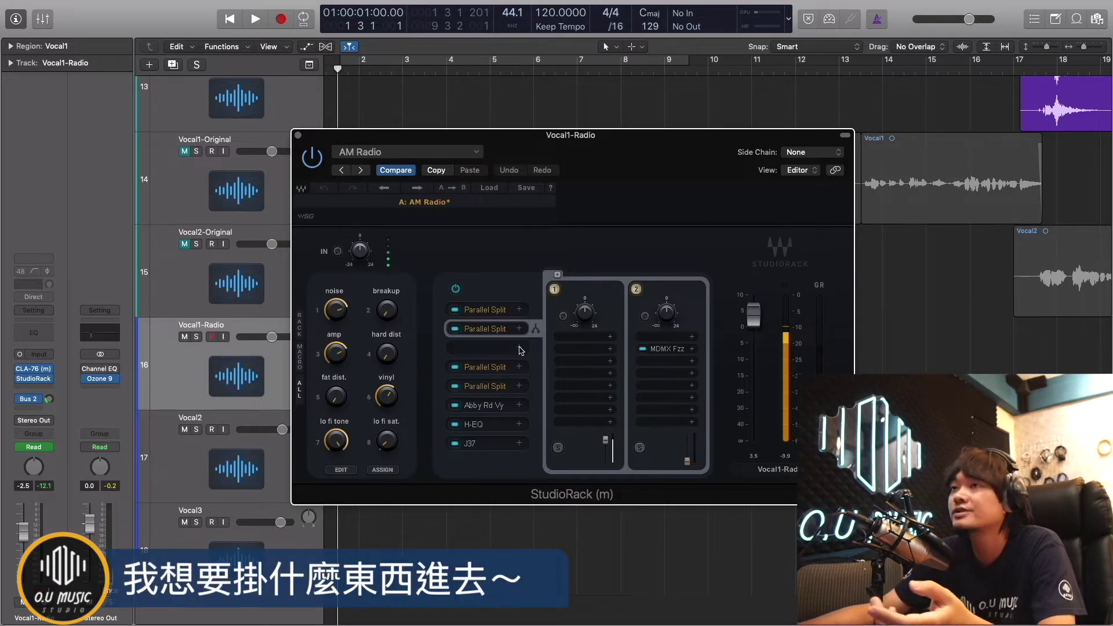
left_click(489, 386)
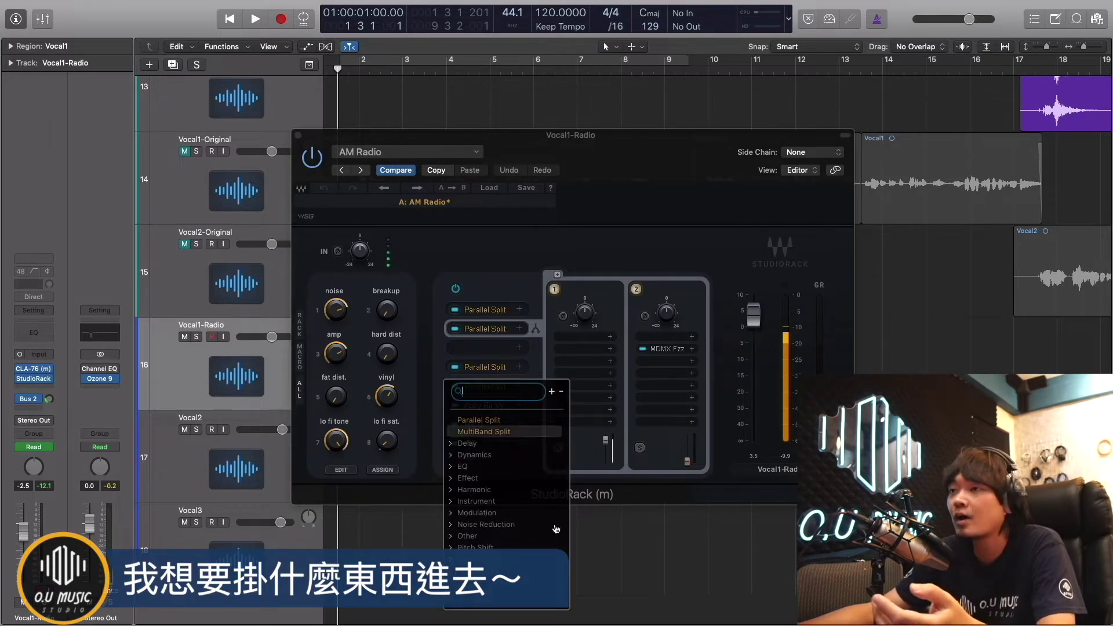
left_click(620, 160)
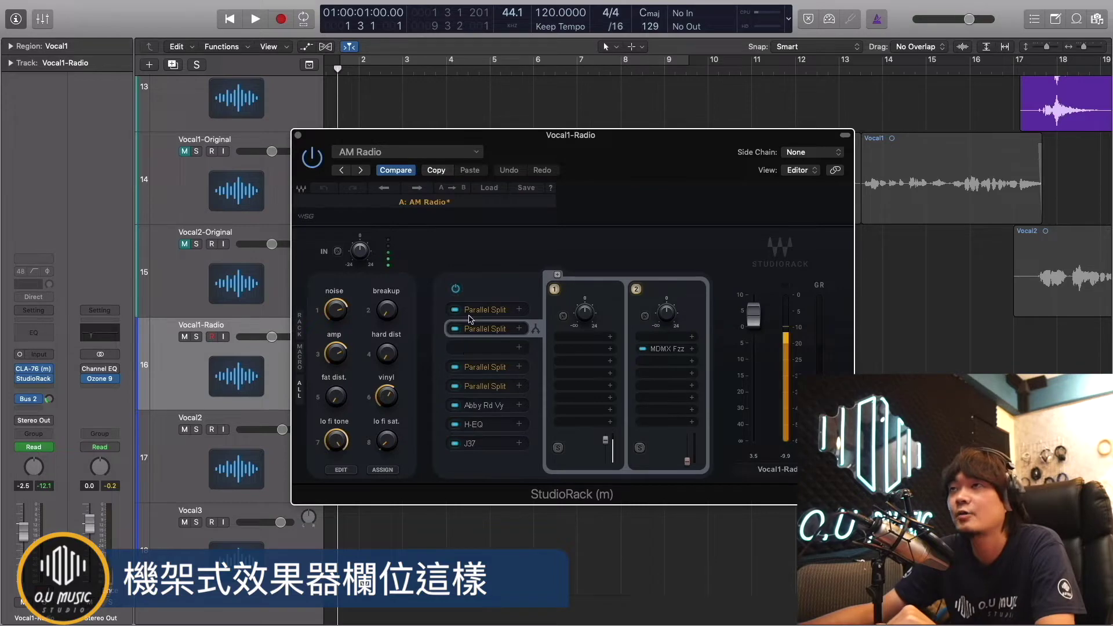
Move the StudioRack window clear of the start of the Vocal1 region and audition the AM Radio effect from bar 1.
left_click_drag(563, 145, 530, 138)
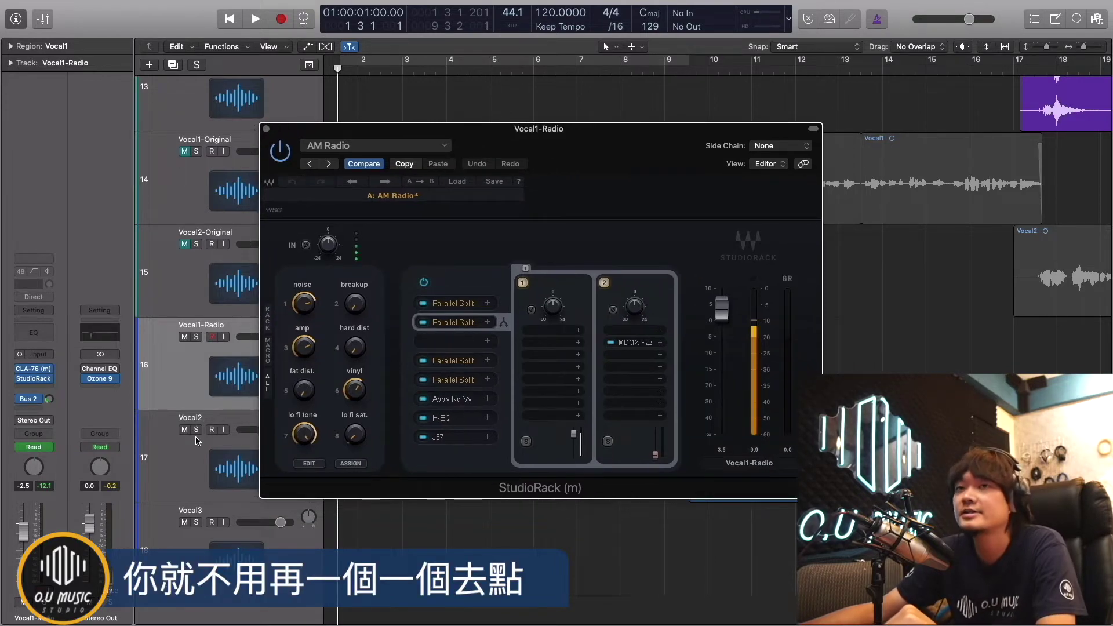
left_click(38, 390)
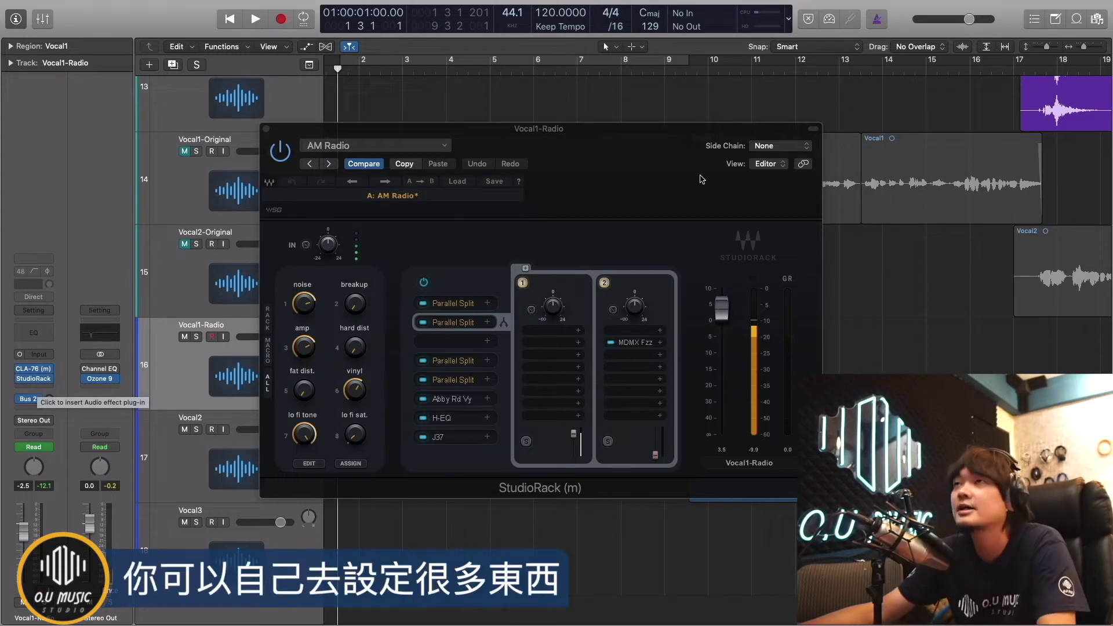
left_click(375, 145)
mouse_move(509, 371)
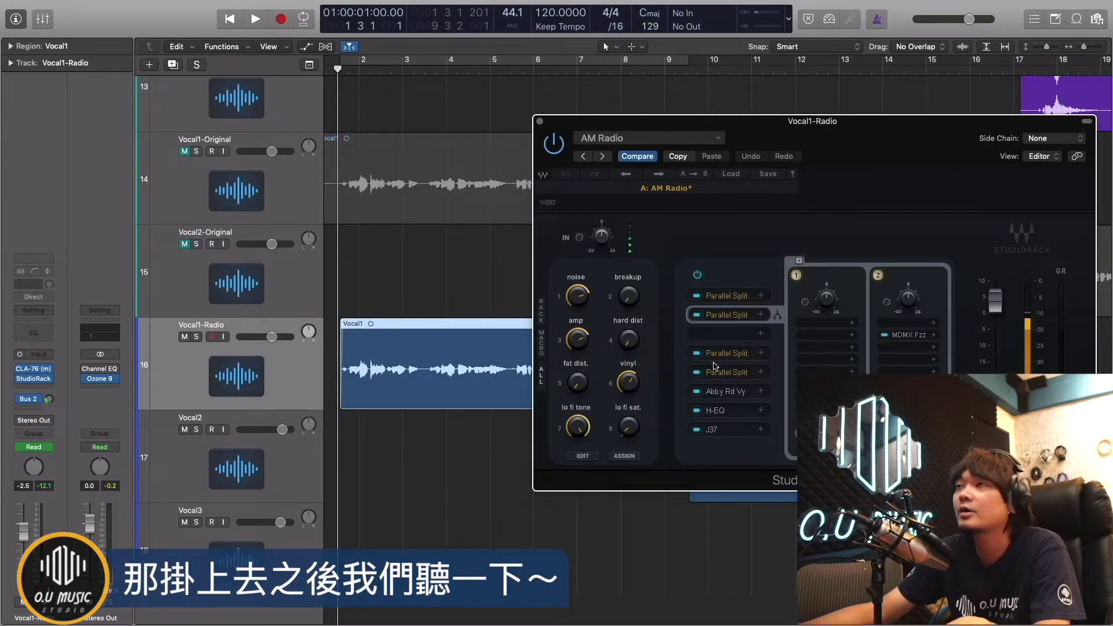
left_click(336, 68)
key("space")
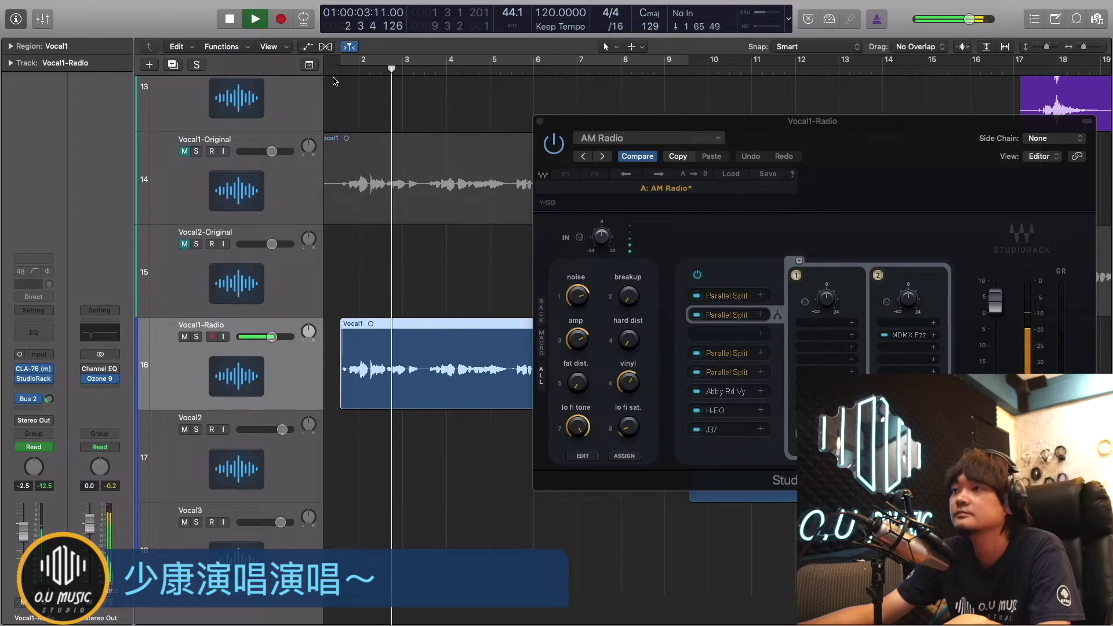
key("space")
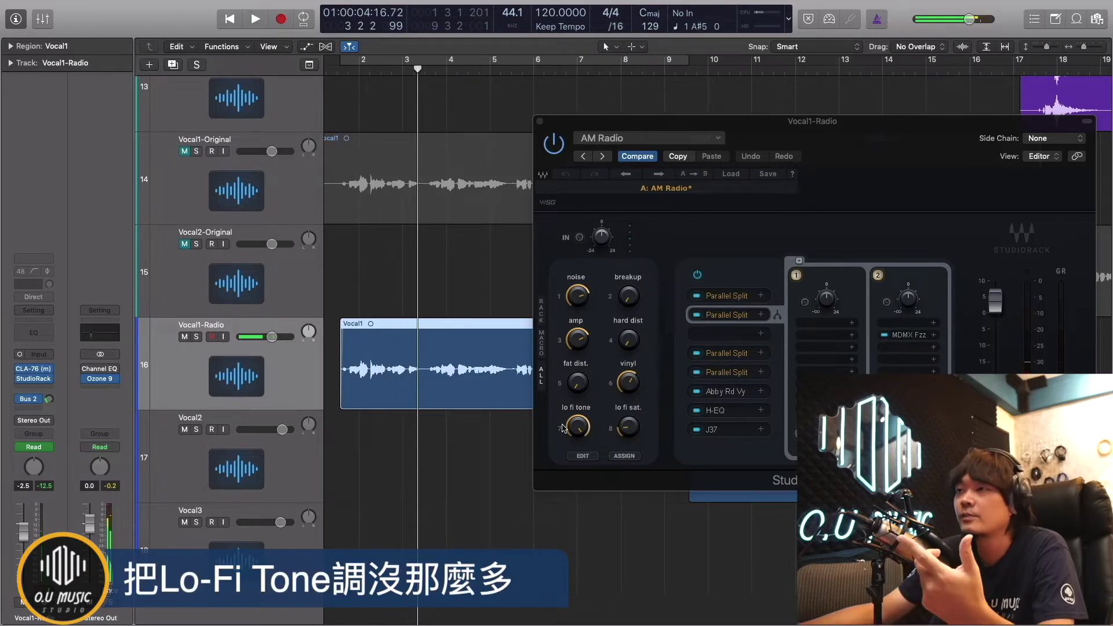
Audition Vocal1-Radio with StudioRack's lo fi tone lowered to 0, and return the knob to its maximum.
left_click_drag(587, 430, 587, 449)
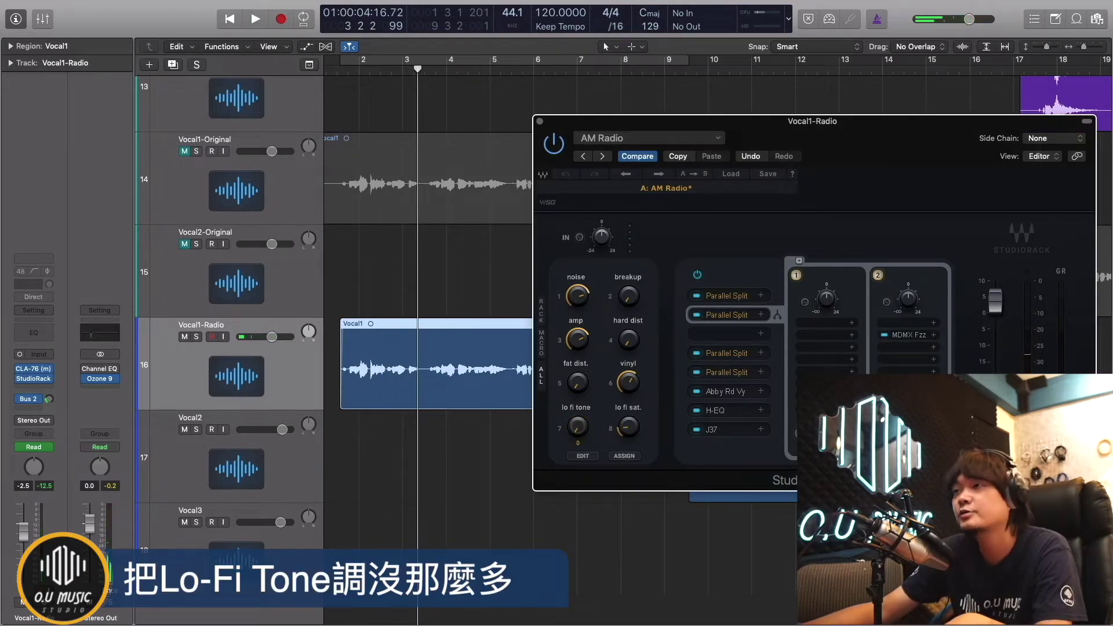
key("space")
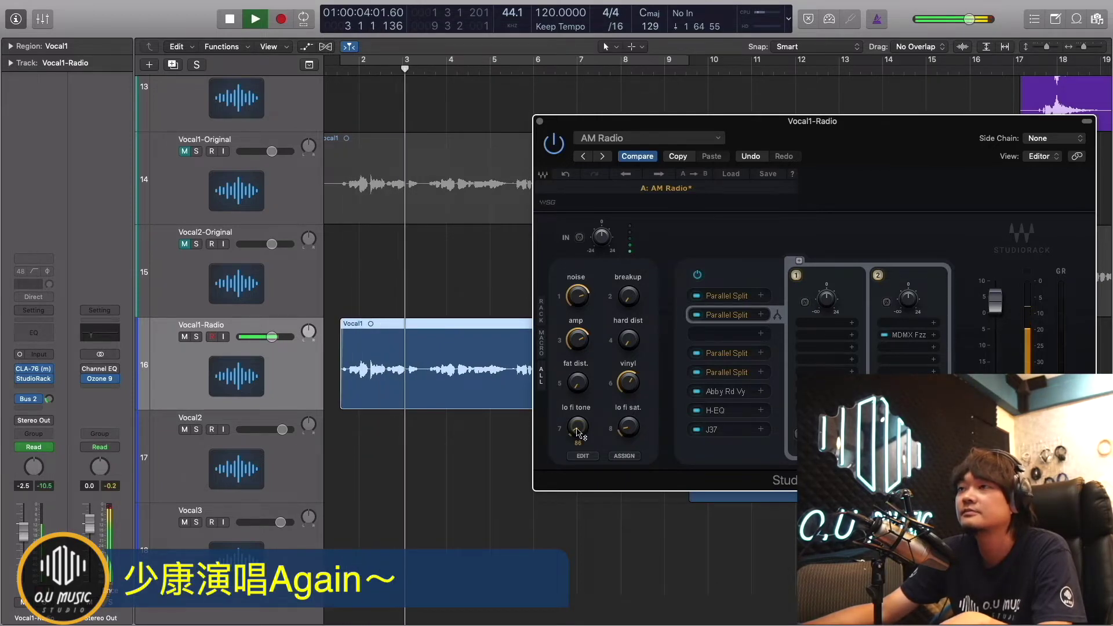
key("space")
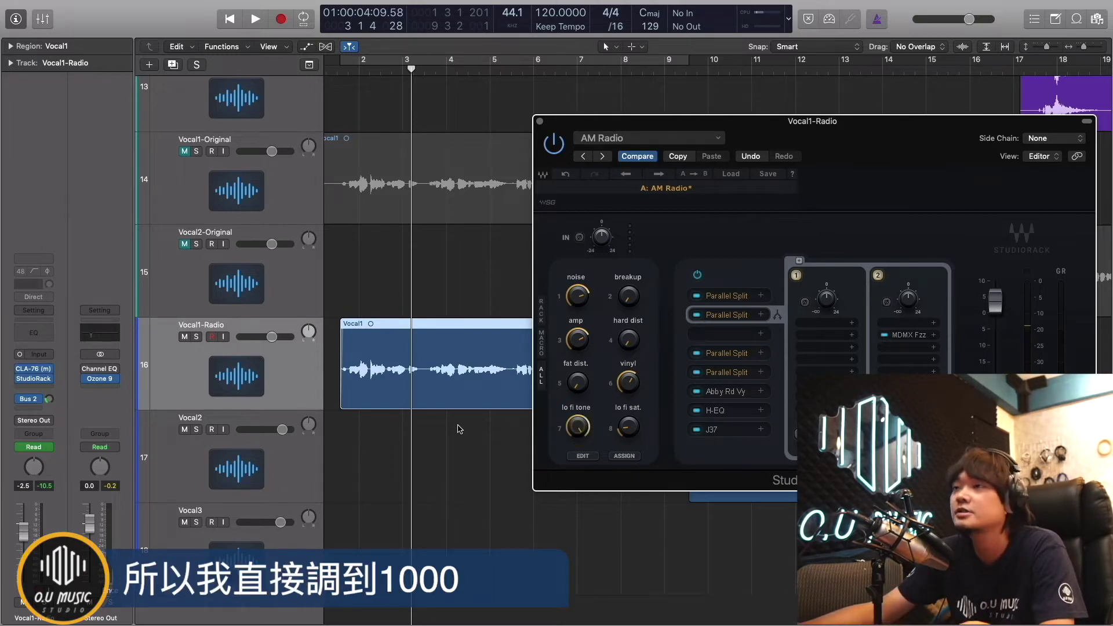
key("space")
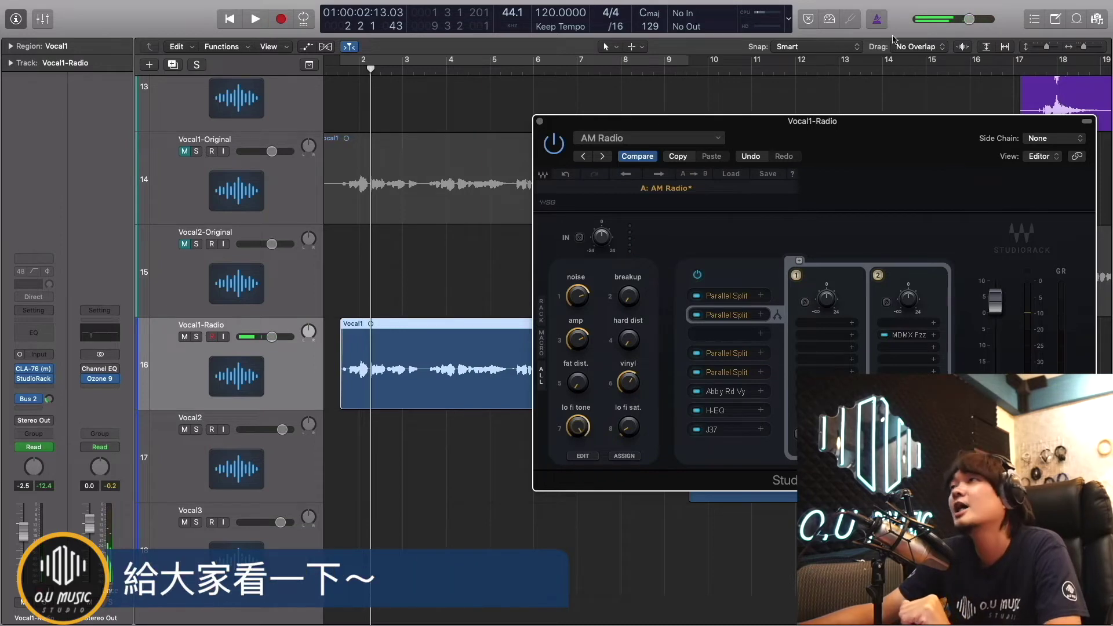
Show track automation and move the StudioRack window aside to expose the Macro8 curve on Vocal1-Radio.
left_click_drag(845, 121, 861, 70)
left_click(306, 47)
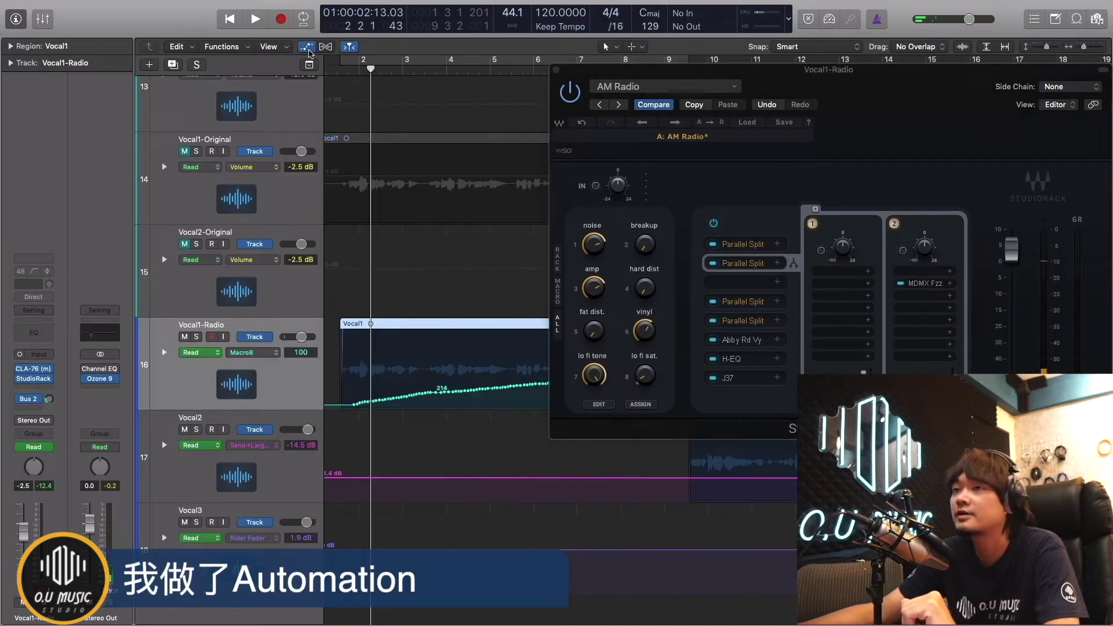
left_click_drag(809, 73, 1083, 174)
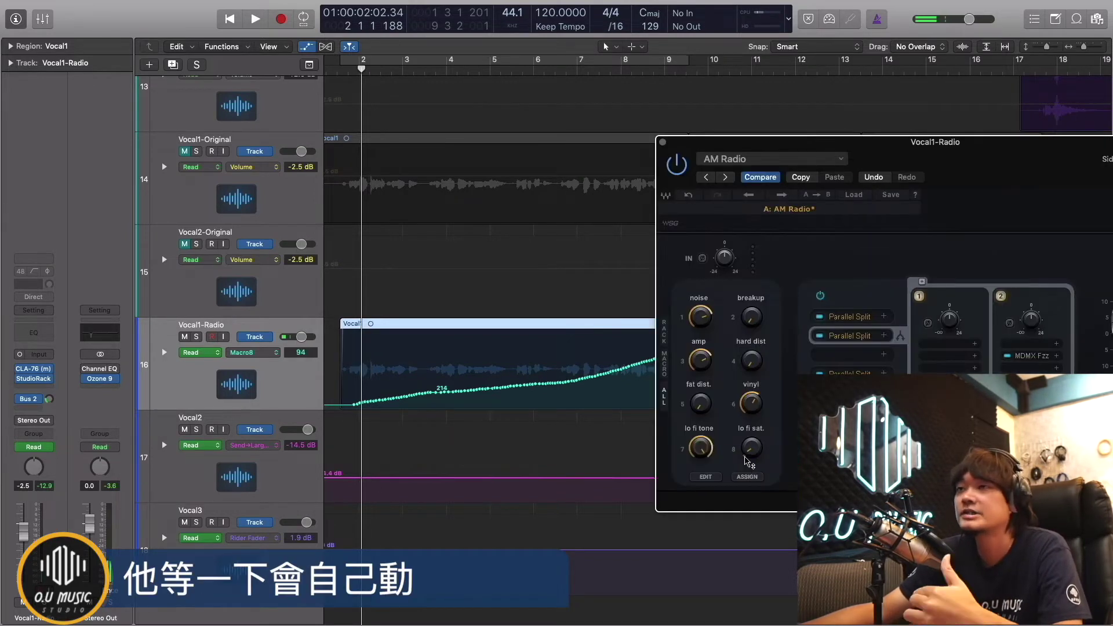
left_click_drag(878, 152, 986, 171)
Play the Vocal1-Radio region through to about bar 9, watching the lo fi sat knob follow its automation.
key("space")
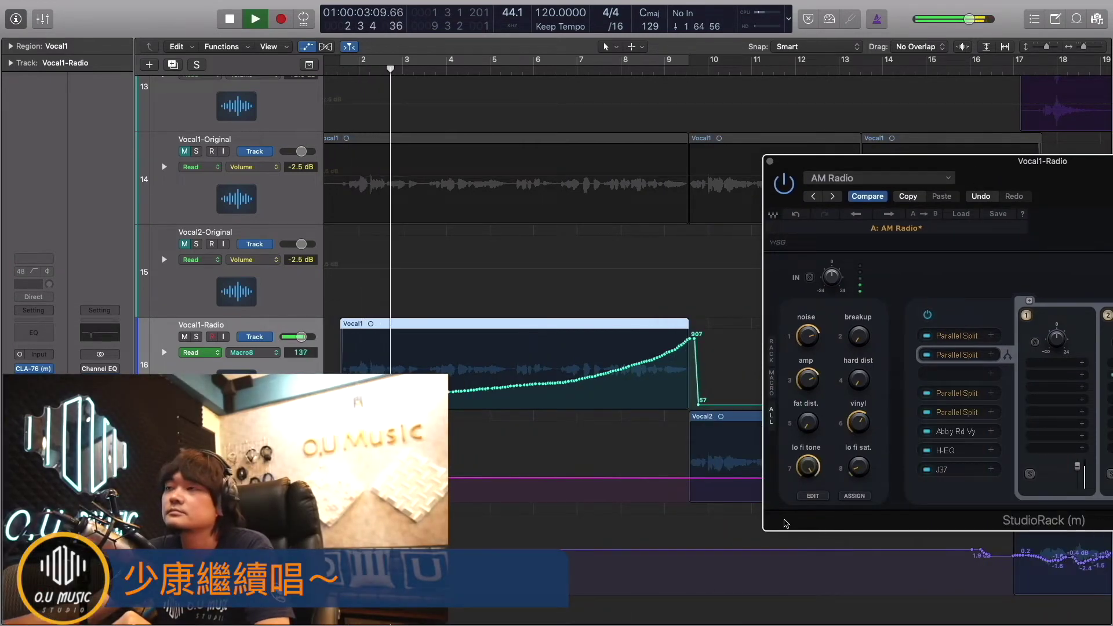
left_click_drag(994, 166, 938, 133)
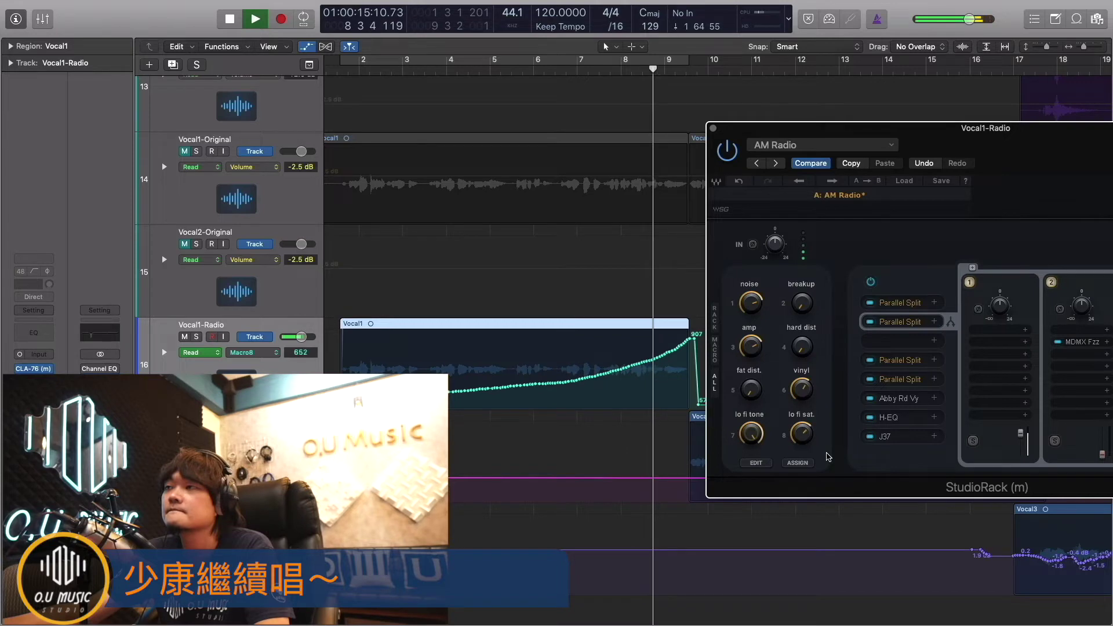
key("space")
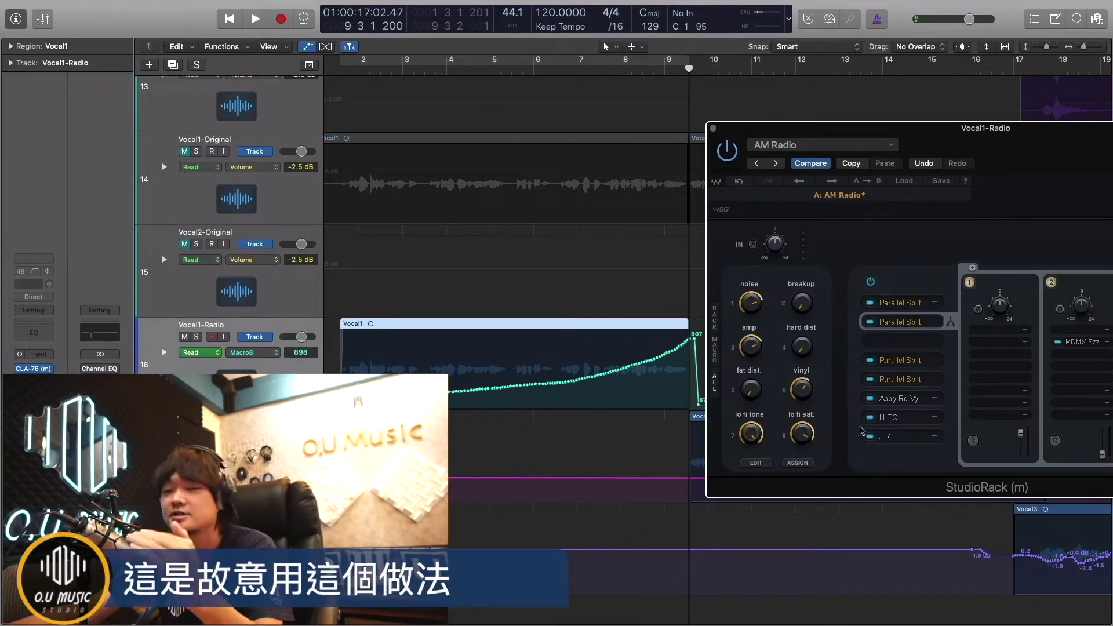
Add a Channel EQ to Vocal1-Radio, move its 7500 Hz band to 20000 Hz at -0.5 dB, and close the EQ window.
left_click(338, 70)
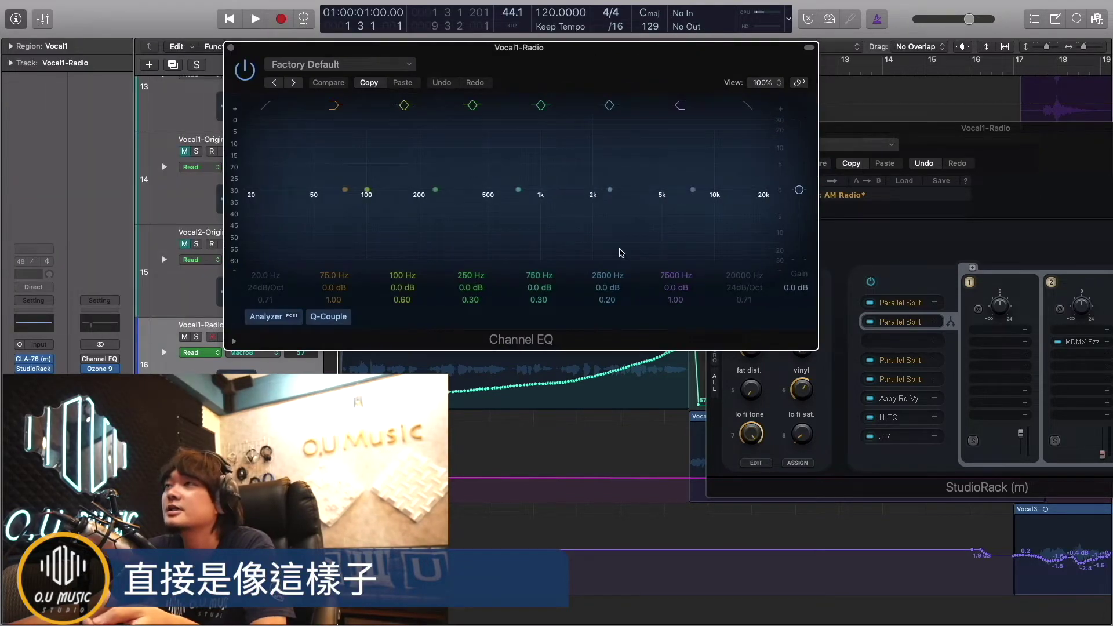
left_click_drag(672, 220, 781, 193)
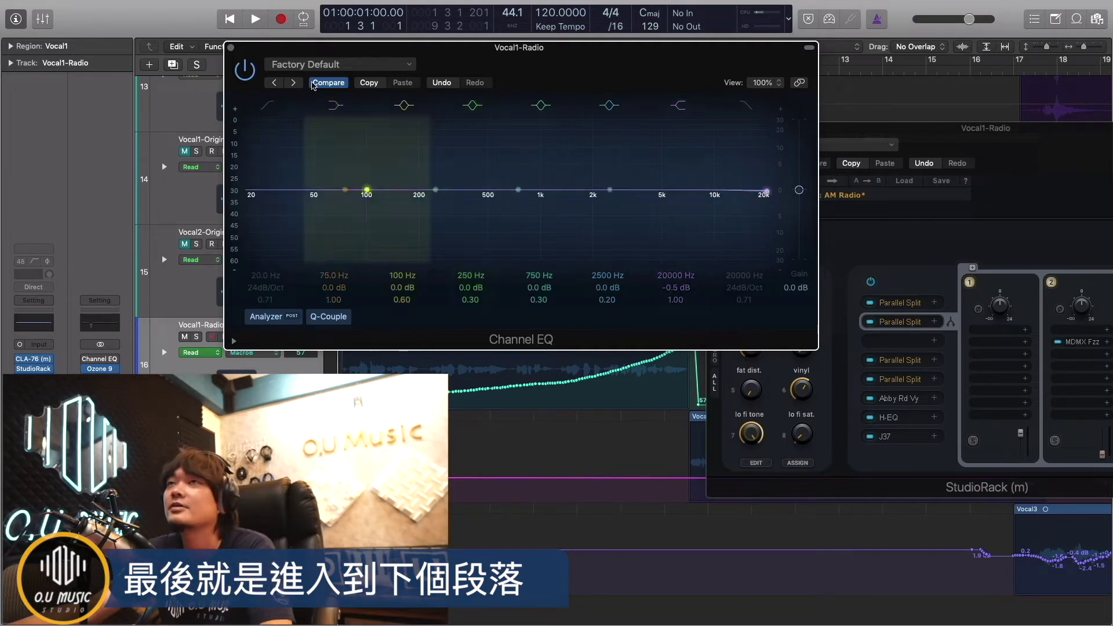
left_click(230, 47)
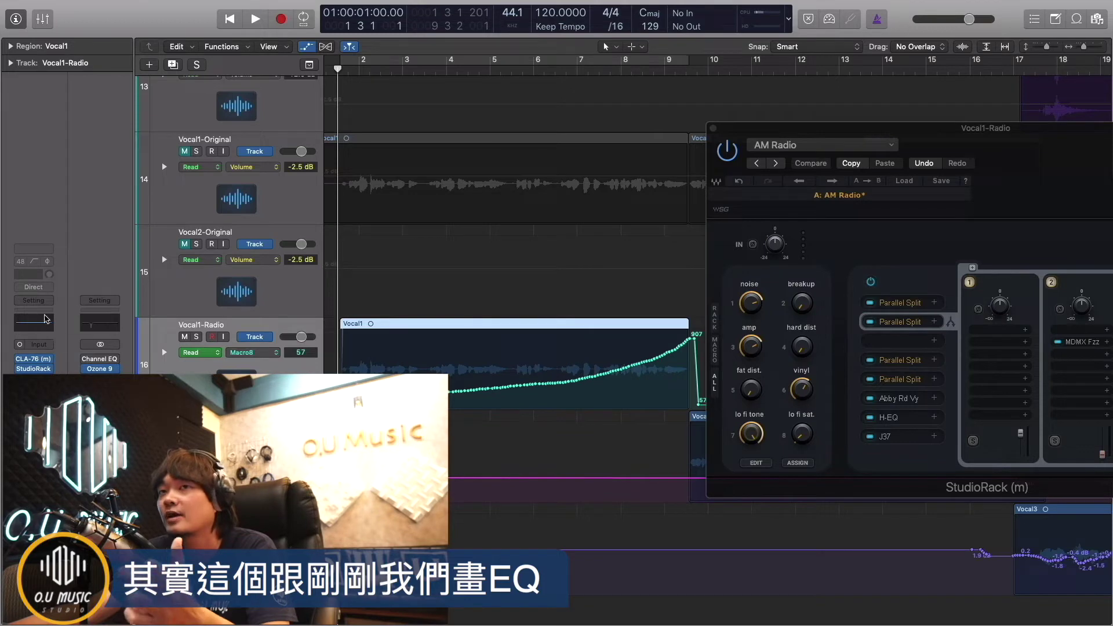
Open the J37 tape plug-in from the StudioRack chain to examine its controls, and close its window.
left_click_drag(986, 147, 908, 88)
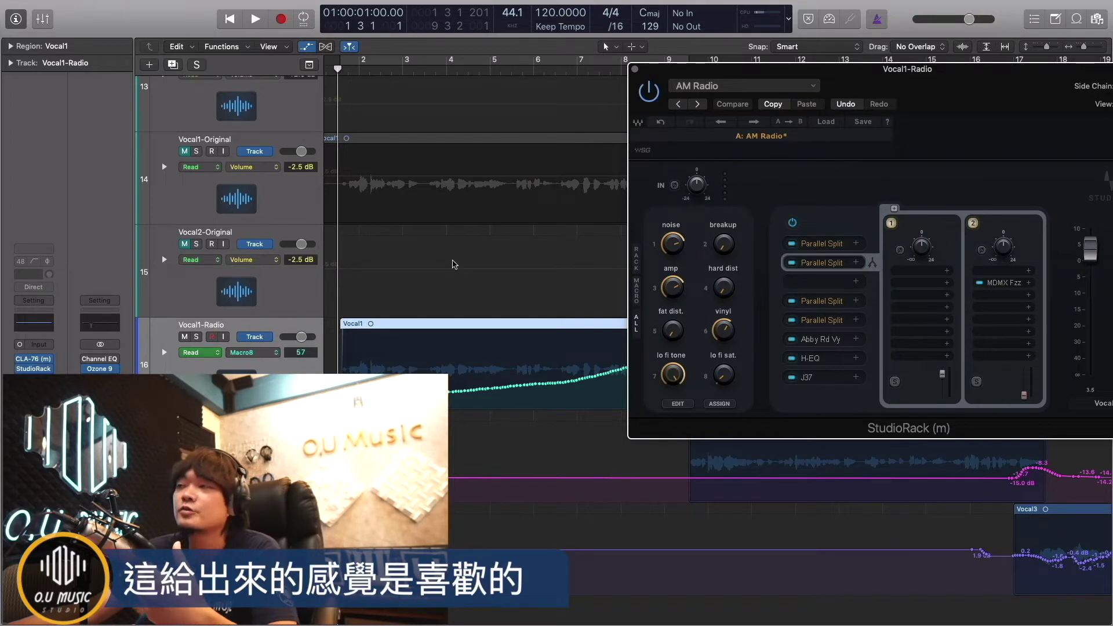
left_click(813, 378)
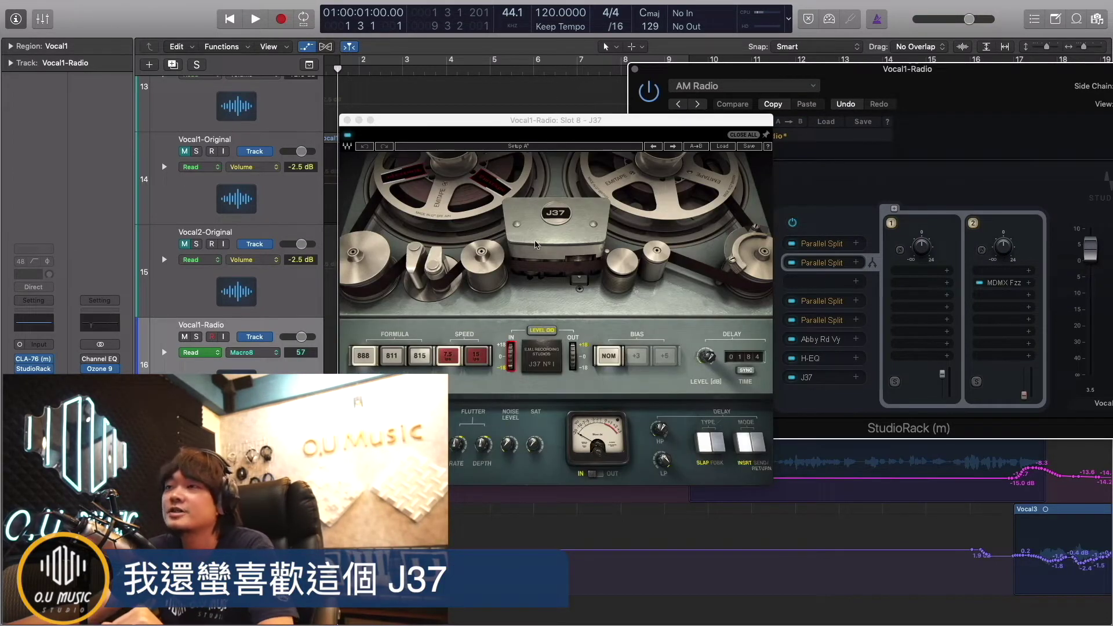
left_click_drag(565, 122, 636, 121)
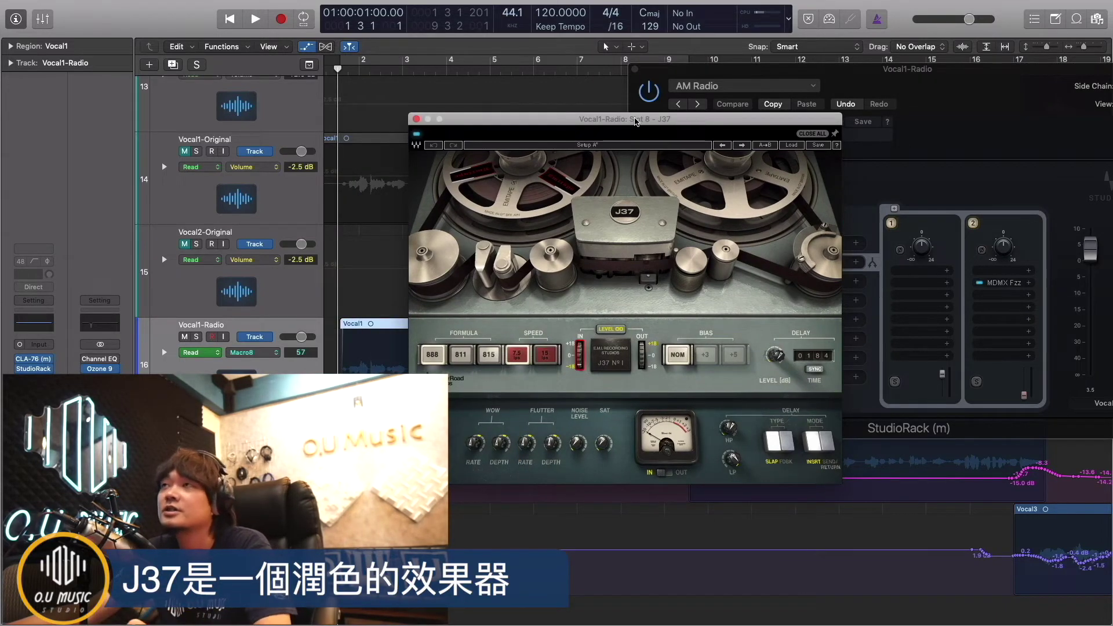
left_click(796, 367)
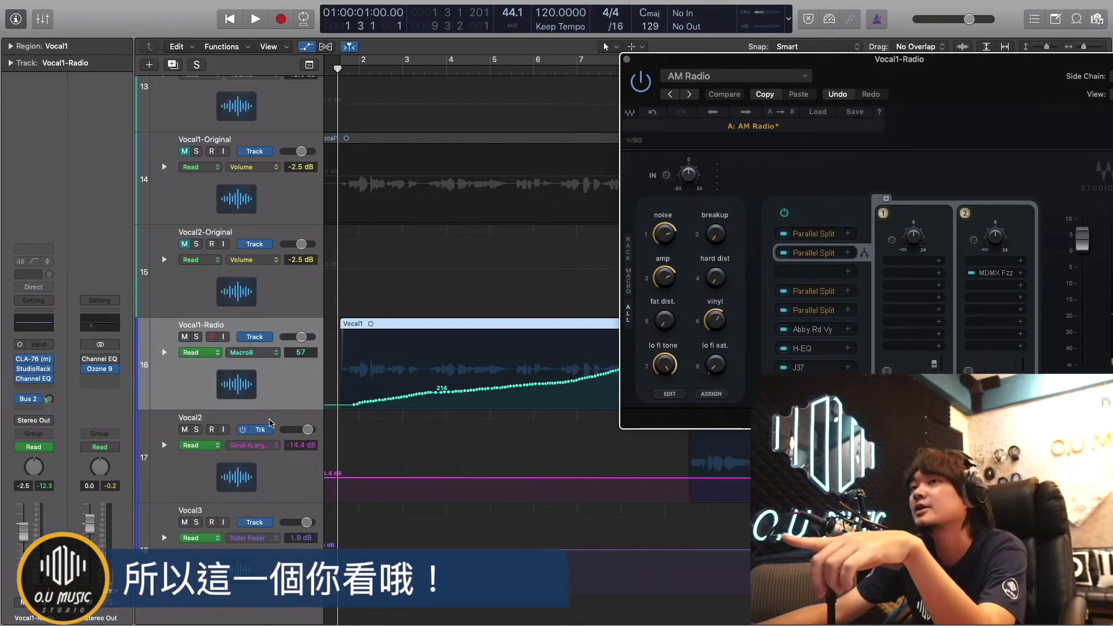
Remove the Channel EQ from Vocal1-Radio, and arrange the CLA-76 and StudioRack windows next to each other.
left_click(215, 442)
left_click(151, 360)
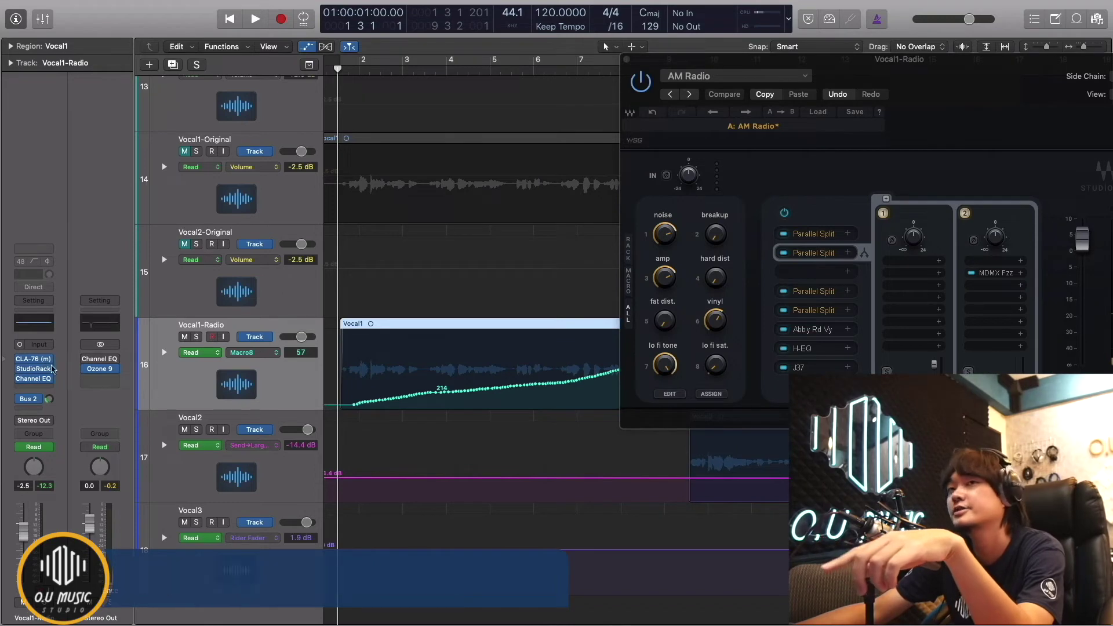
left_click(49, 378)
left_click(75, 385)
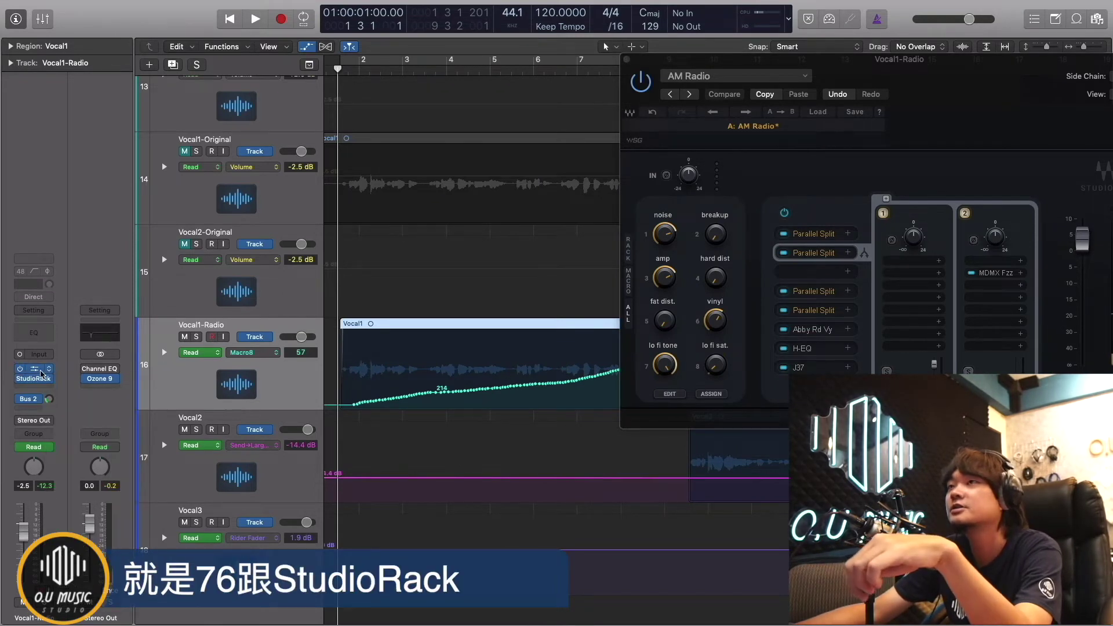
left_click_drag(746, 154, 385, 239)
left_click_drag(919, 74, 864, 144)
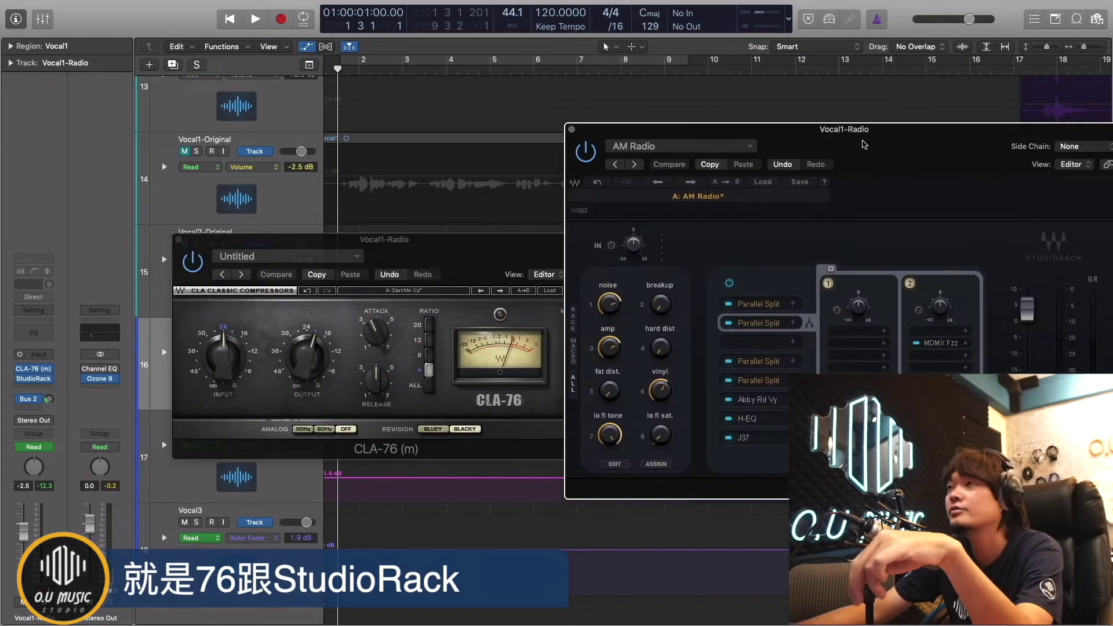
Look up the AM Radio preset in StudioRack's factory presets without loading it, and close the StudioRack and CLA-76 windows.
left_click(747, 148)
mouse_move(704, 365)
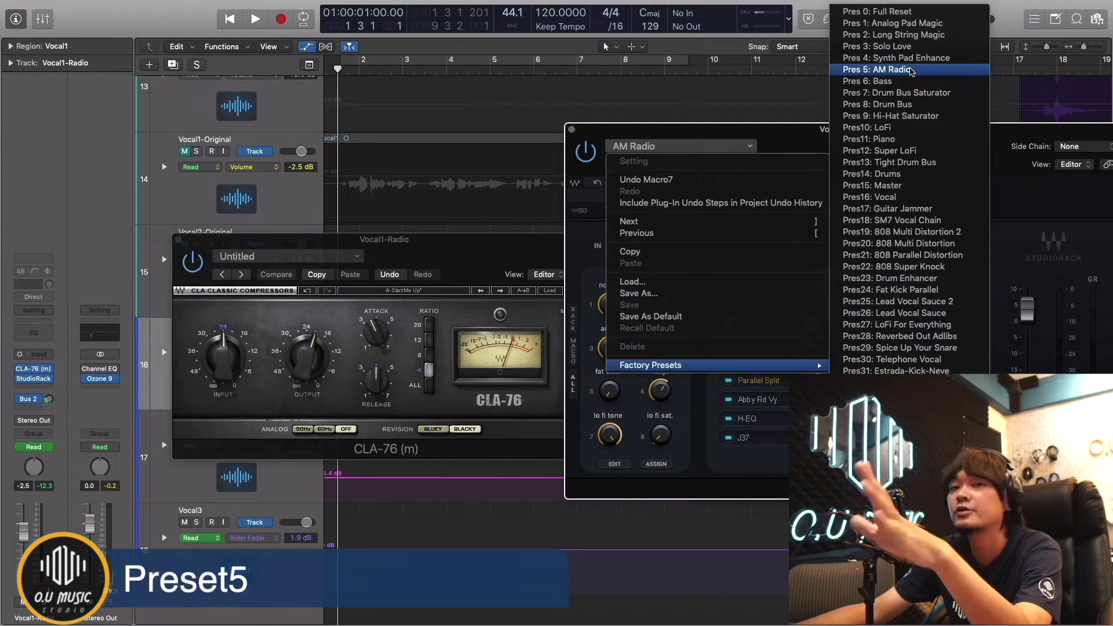
key("Escape")
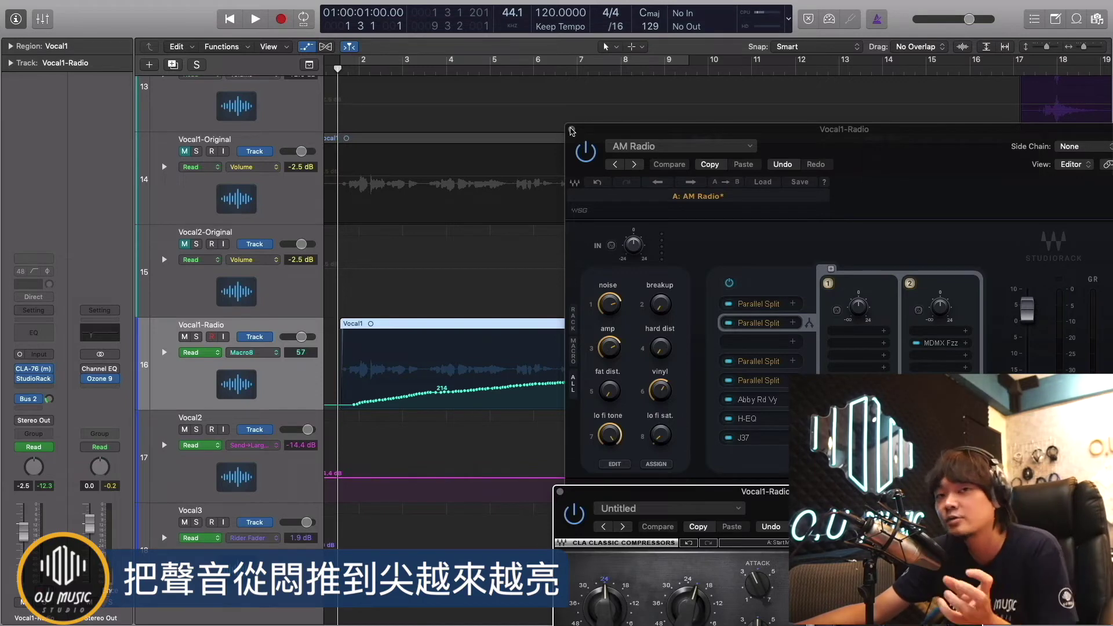
left_click(572, 131)
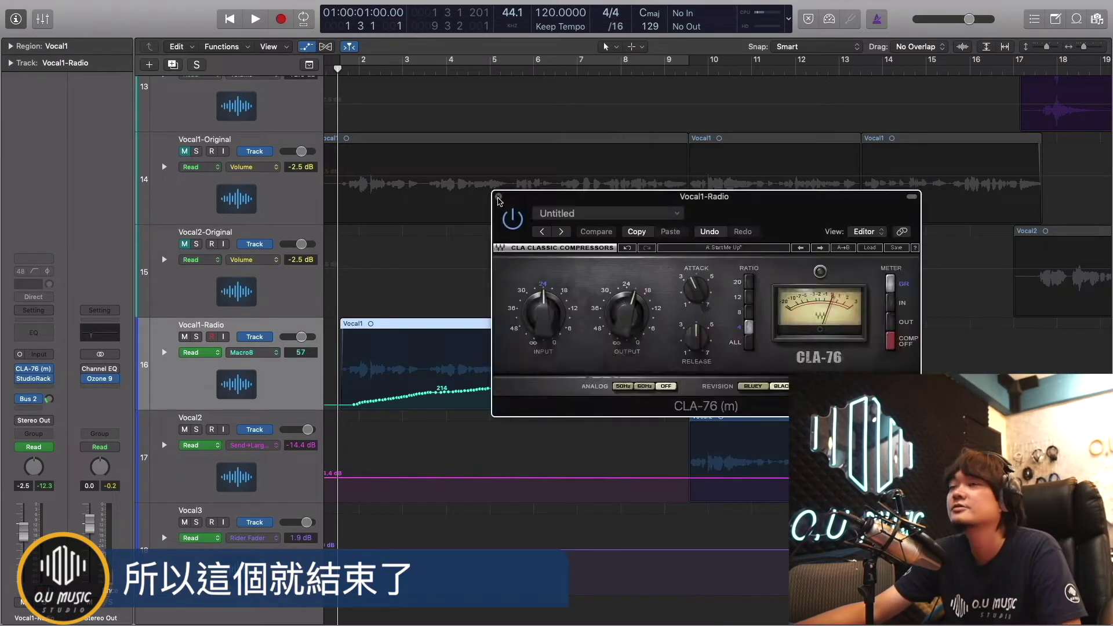
left_click(495, 194)
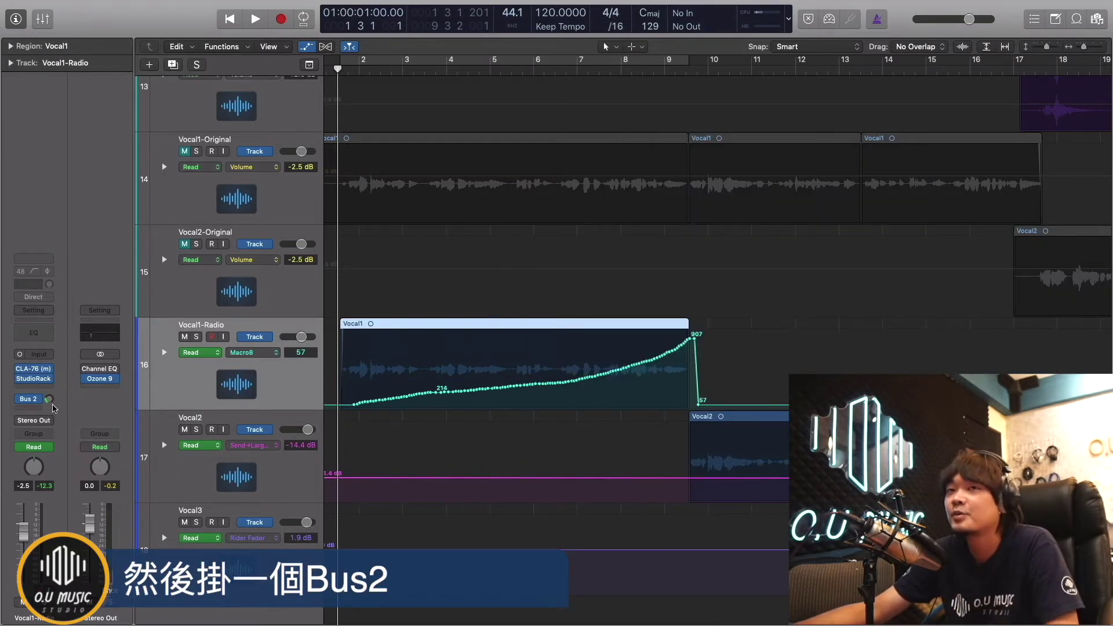
Show the mixer, examine the Vocal Hall Bright reverb curve in Bus 2's FabFilter Pro-R, and close the plug-in and mixer.
left_click(42, 18)
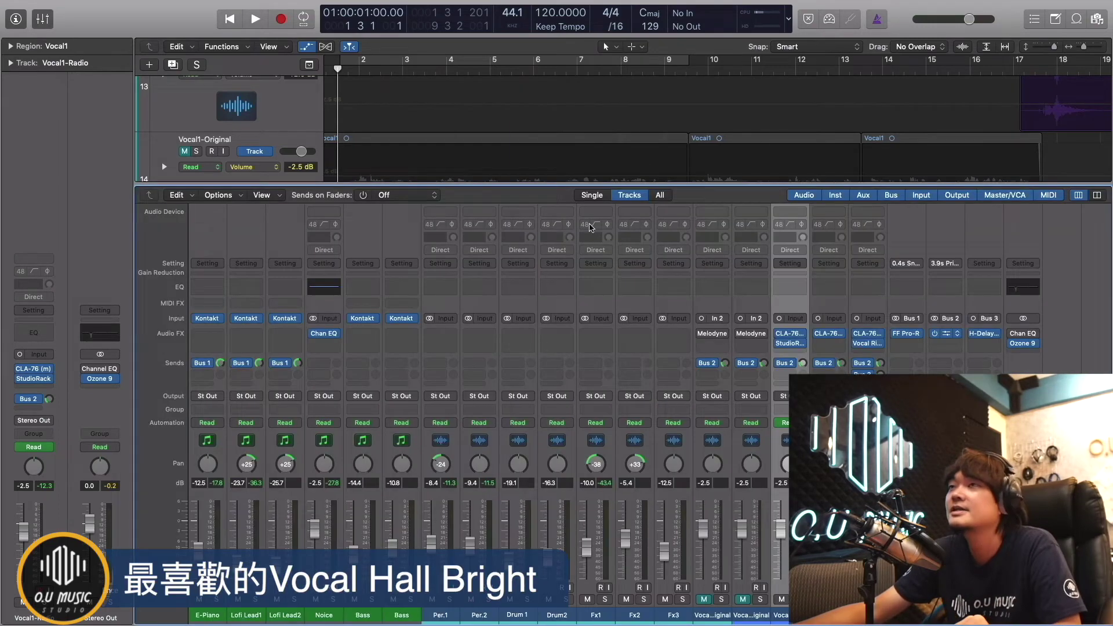
left_click(945, 334)
left_click_drag(400, 22, 516, 87)
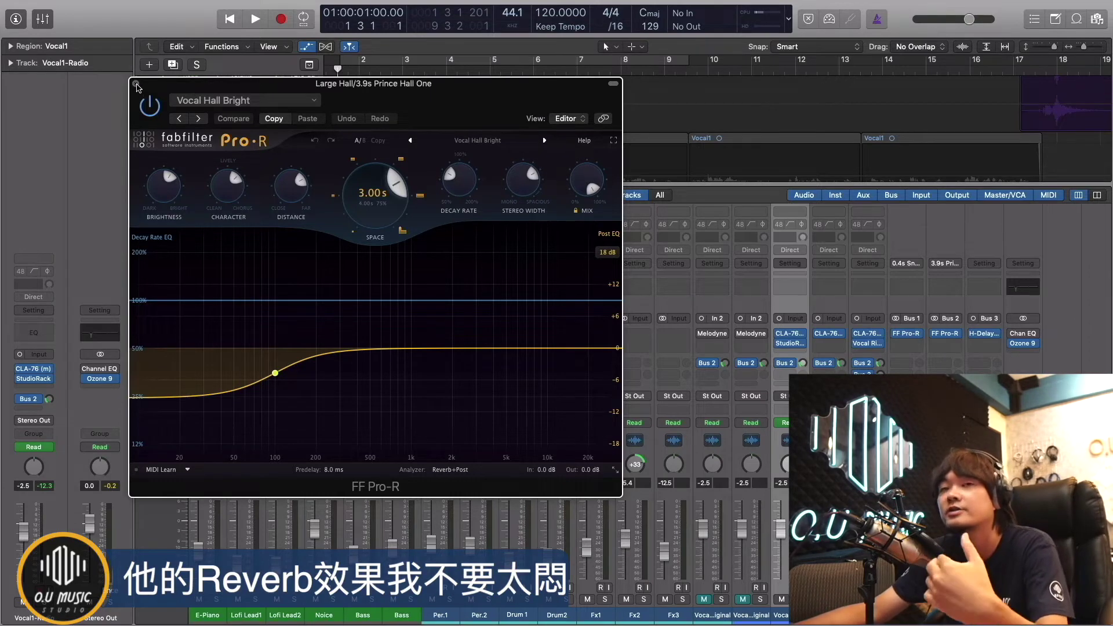
mouse_move(270, 379)
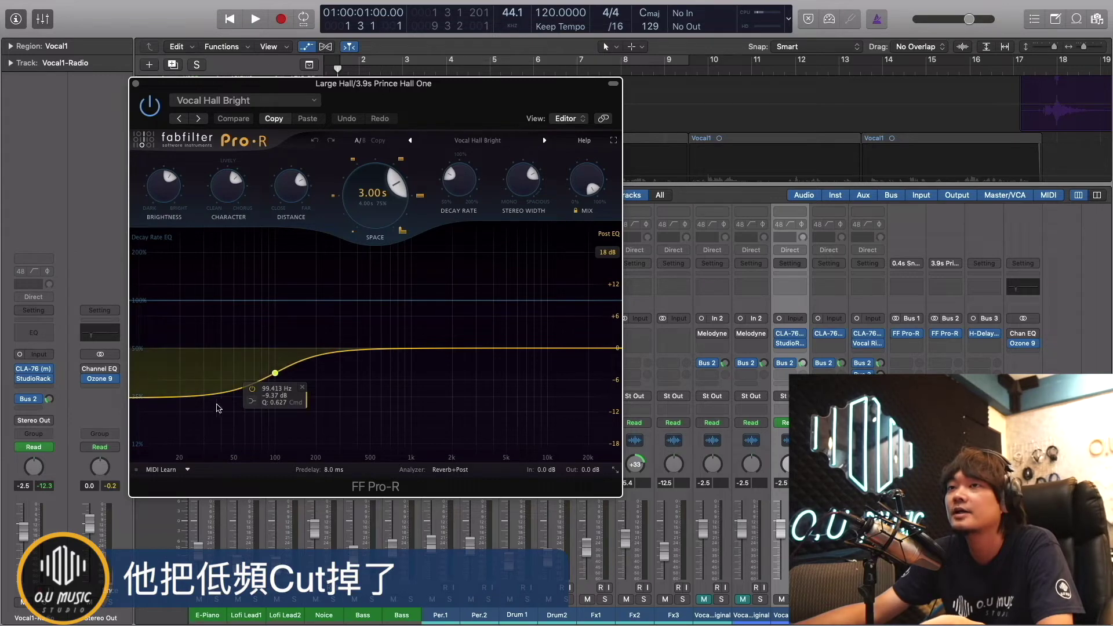
left_click_drag(139, 83, 341, 70)
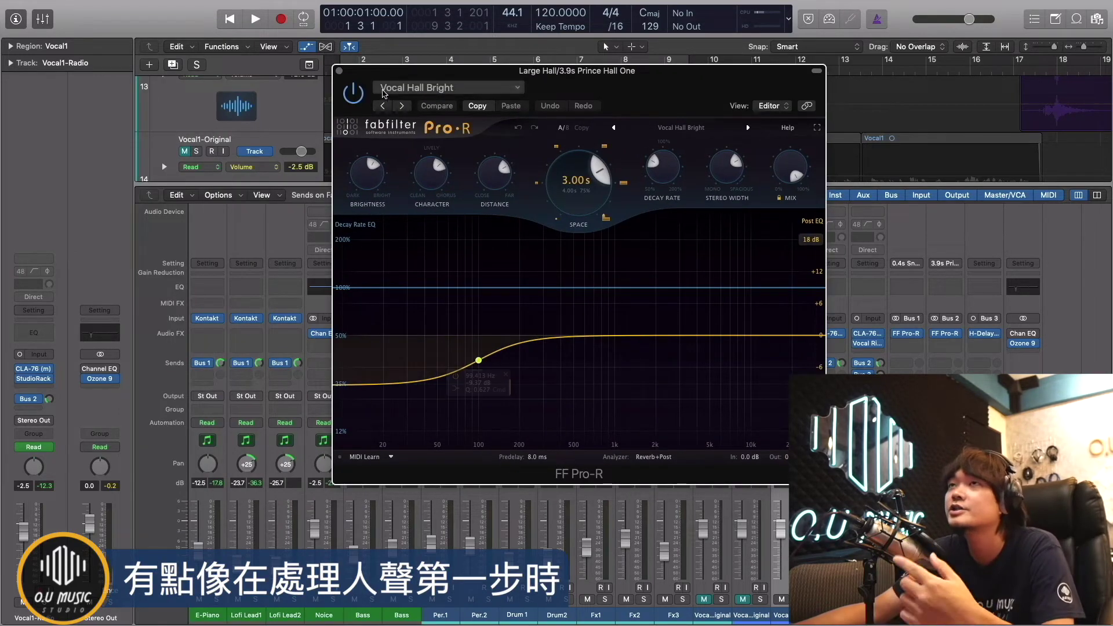
mouse_move(442, 378)
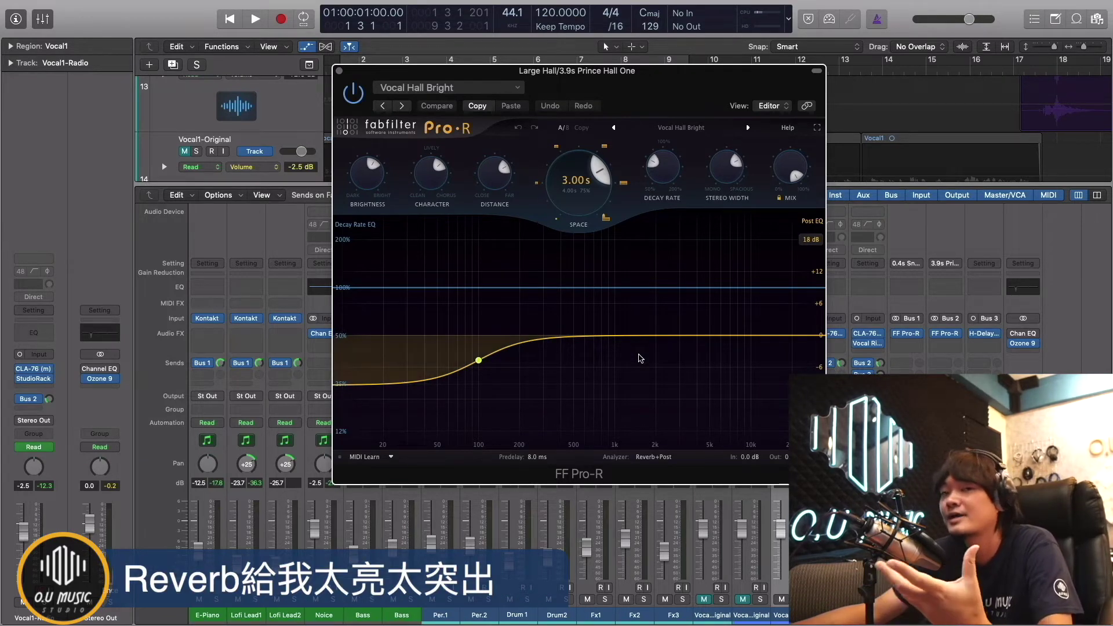
left_click(340, 71)
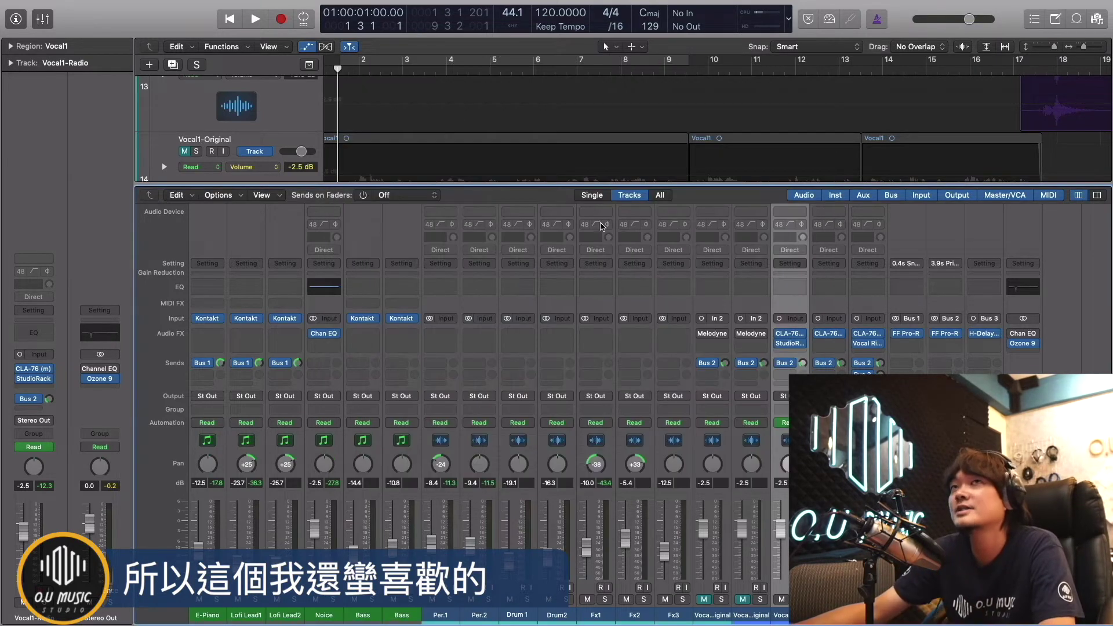
left_click(50, 22)
Select the Vocal2 track, open its CLA-76 compressor to examine the settings, and close the window.
left_click(338, 473)
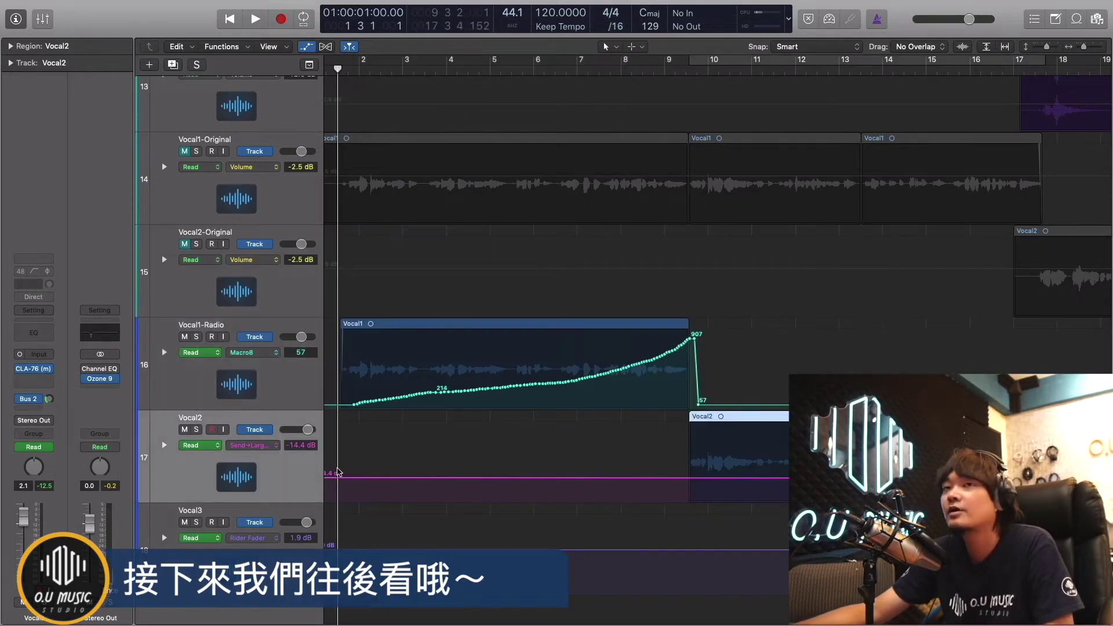
left_click(33, 369)
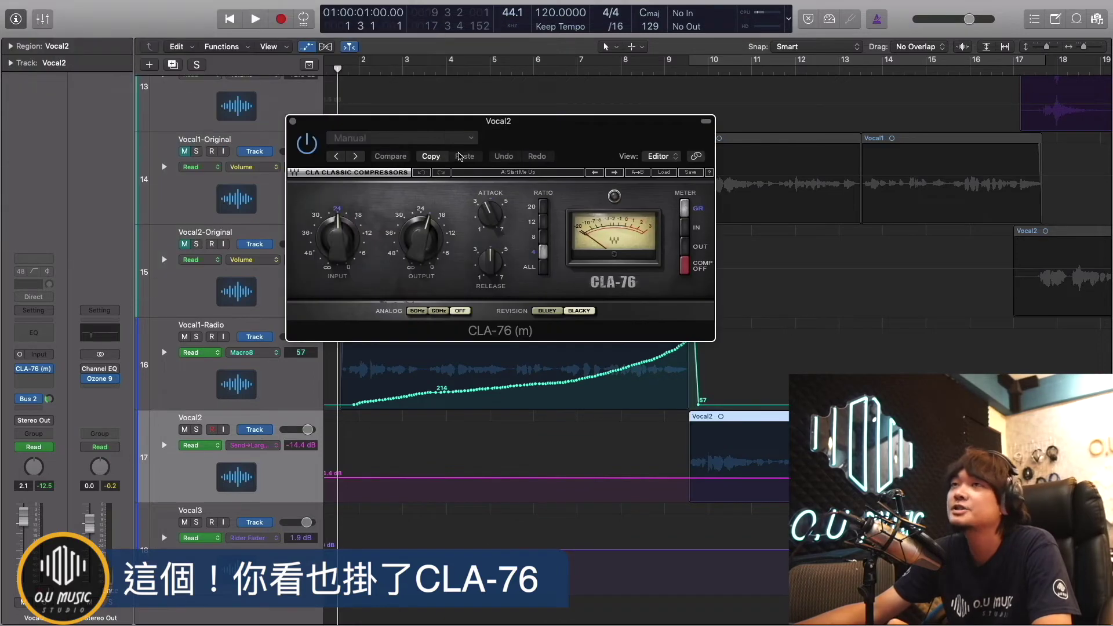
left_click(293, 122)
Play the transition from Vocal1-Radio into Vocal2, from about bar 8 to bar 12.
left_click(633, 67)
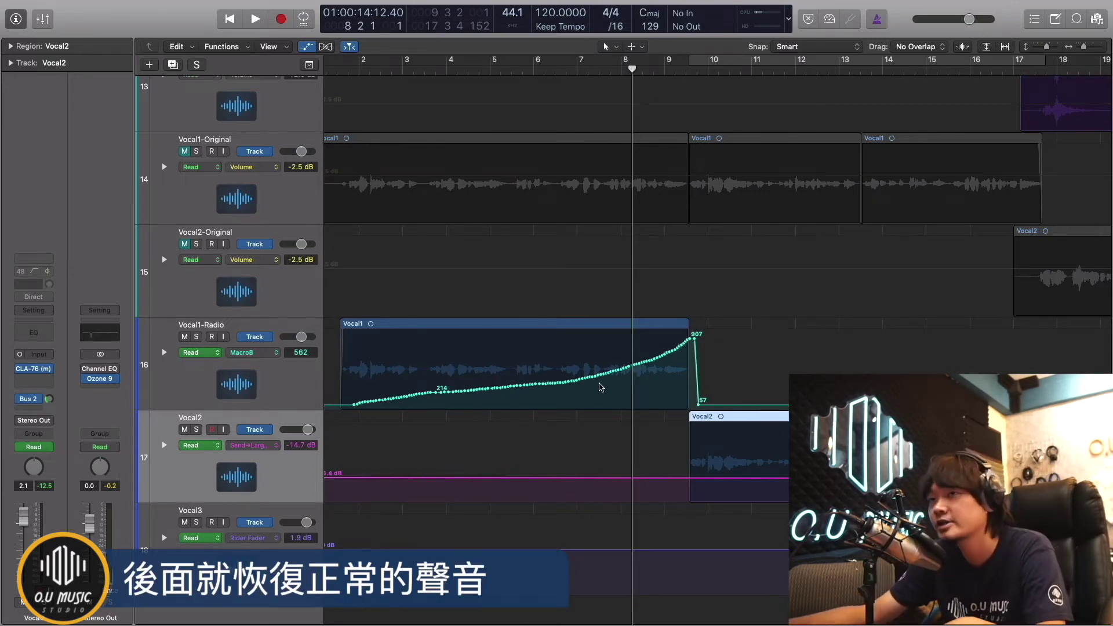
key("space")
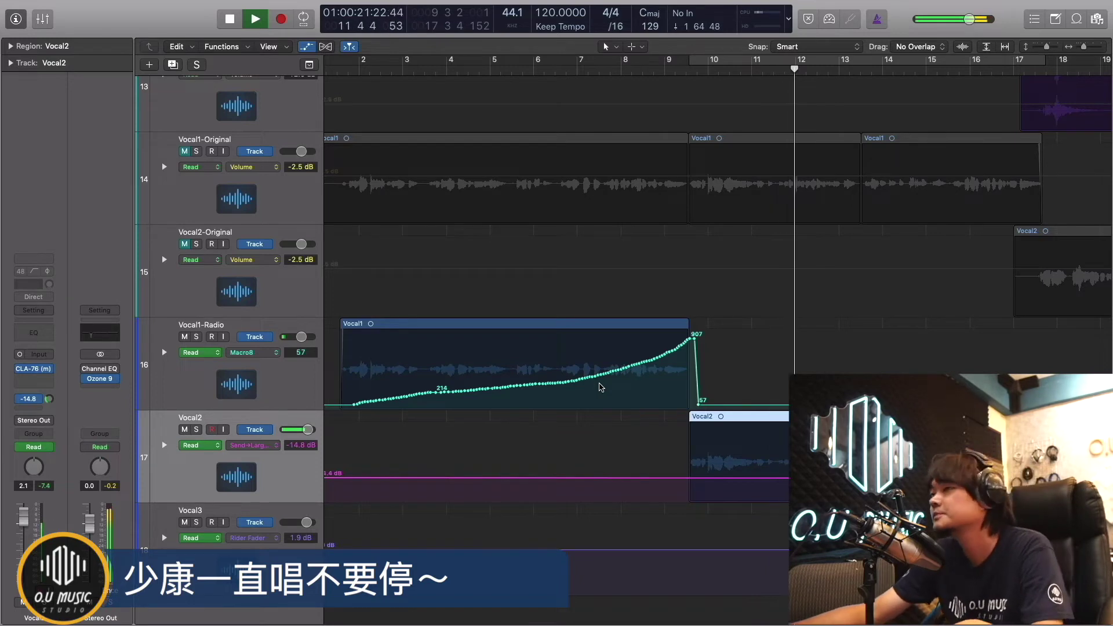
key("space")
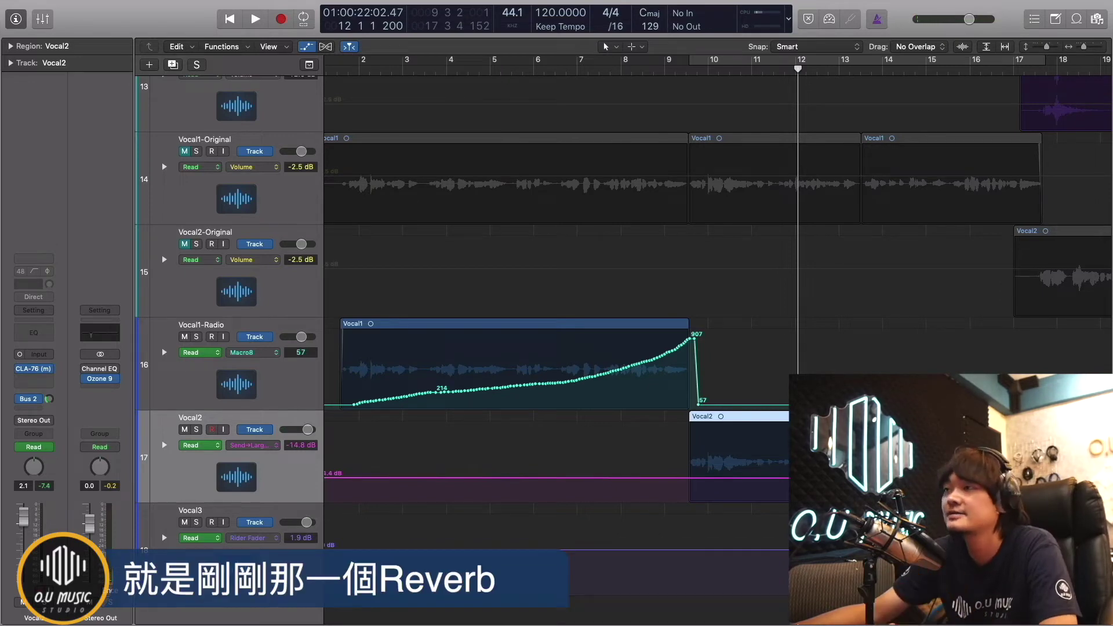
Play from about the middle of bar 16 past bar 17 to hear Vocal2's reverb send automation.
scroll(556, 290, "right", 5)
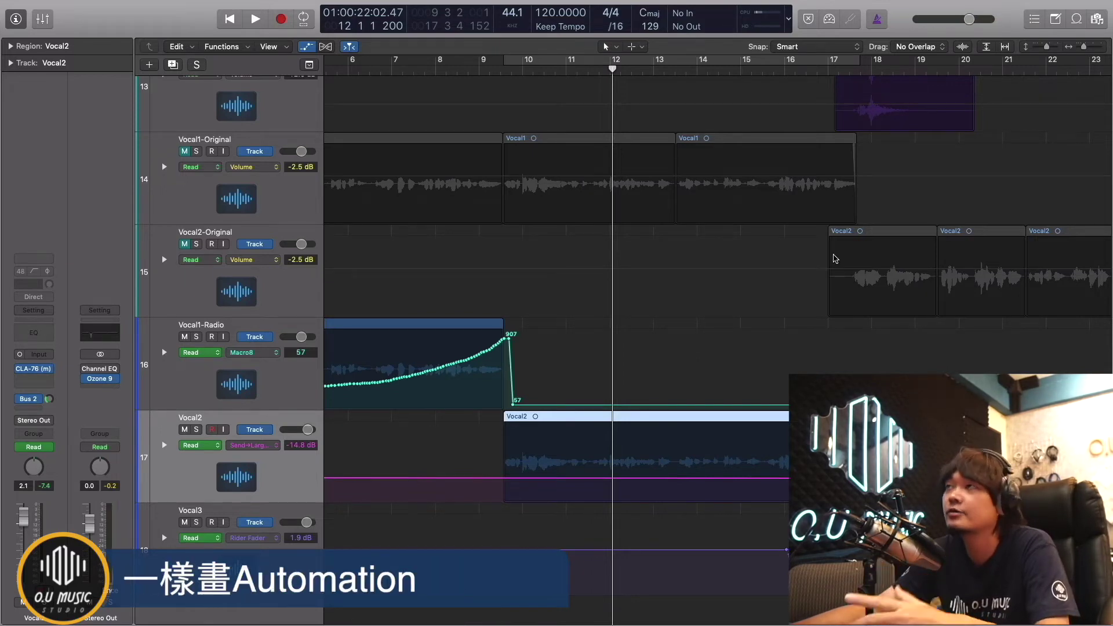
left_click(803, 68)
key("space")
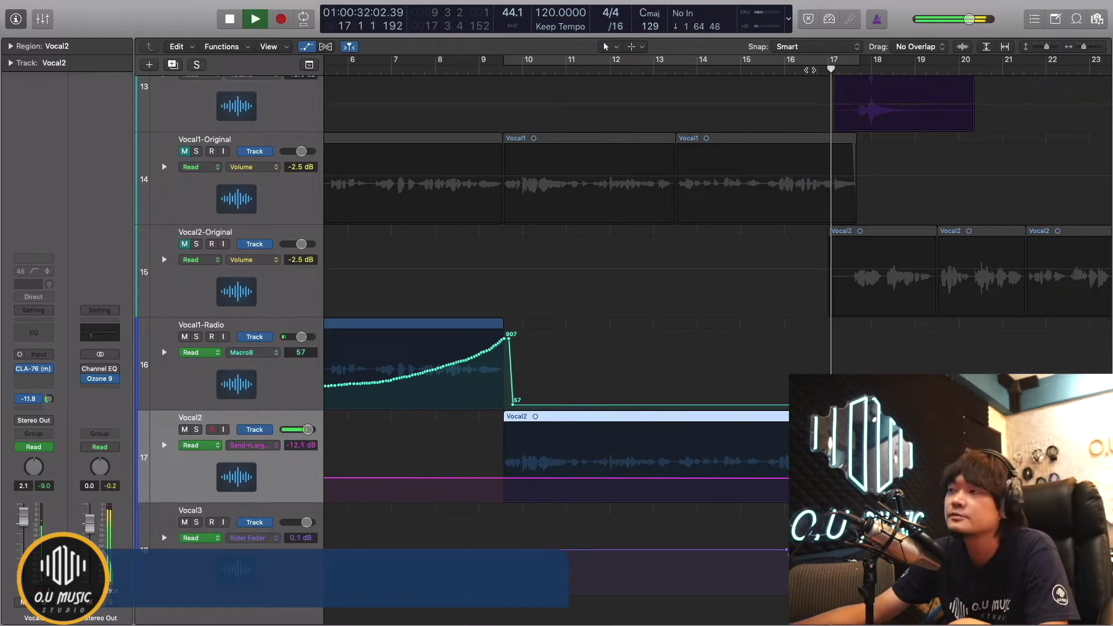
key("space")
Select the Vocal3 track and examine its CLA-76 and Vocal Rider plug-ins, closing each window.
left_click(292, 571)
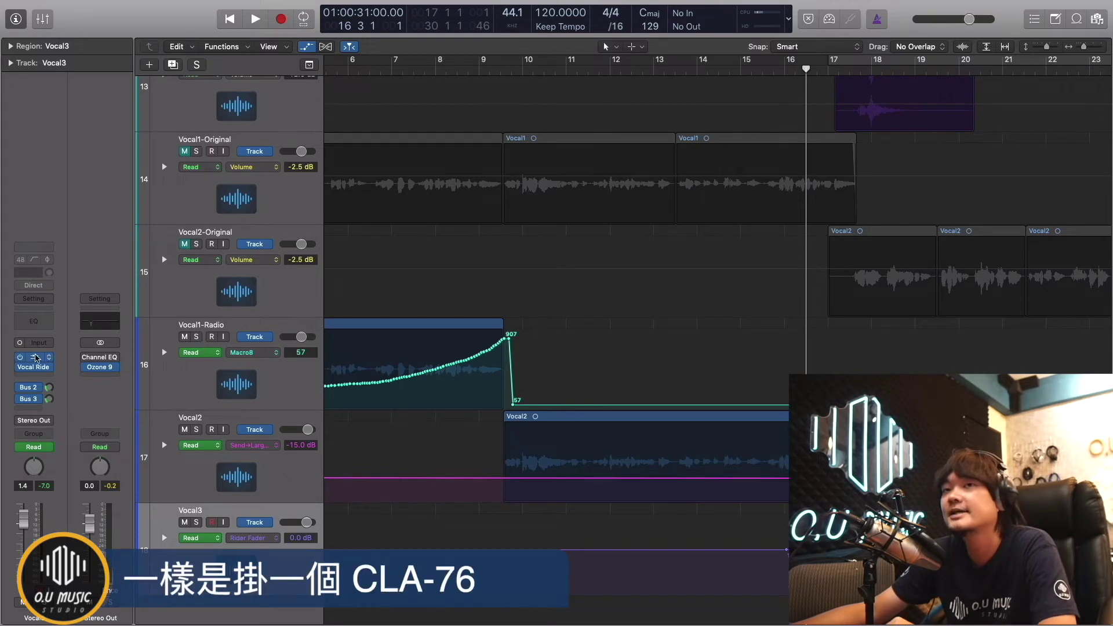
left_click(33, 357)
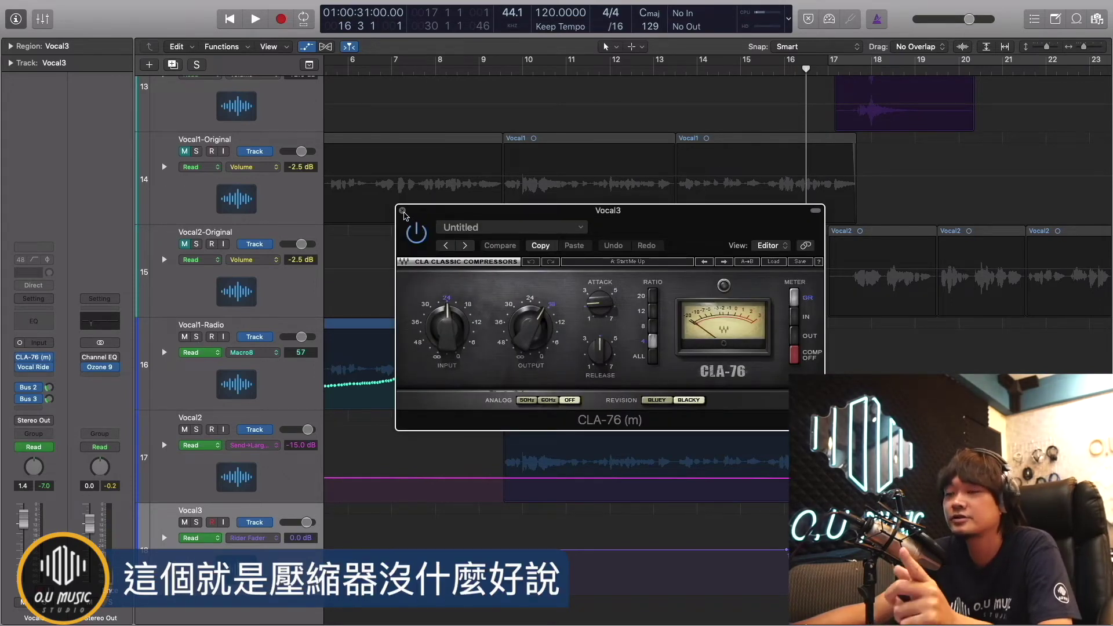
left_click(403, 211)
scroll(580, 290, "right", 5)
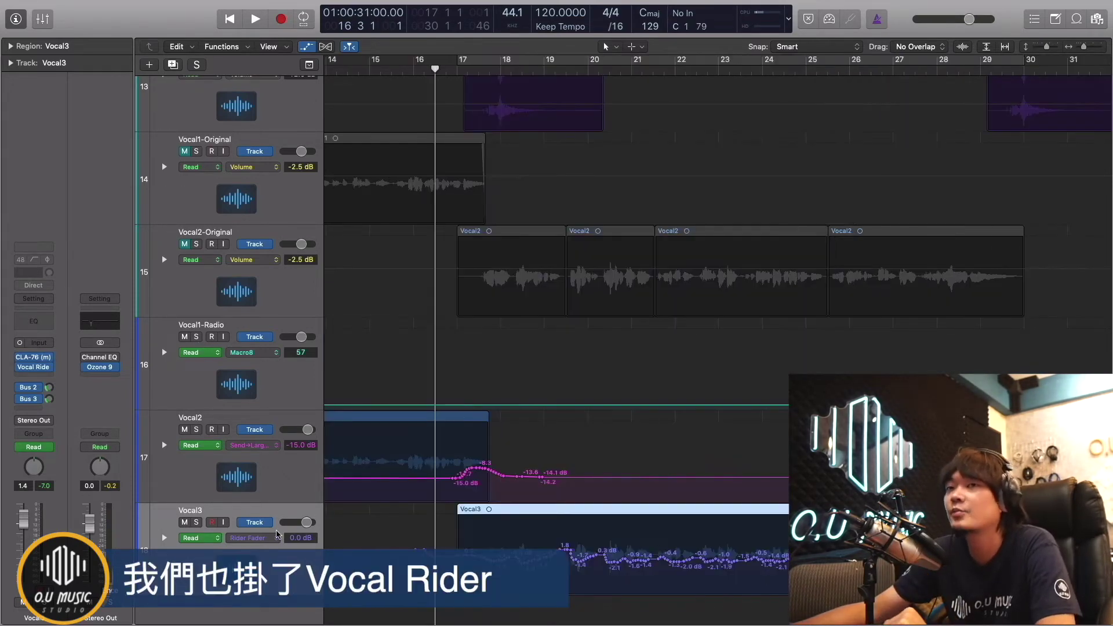
left_click(37, 370)
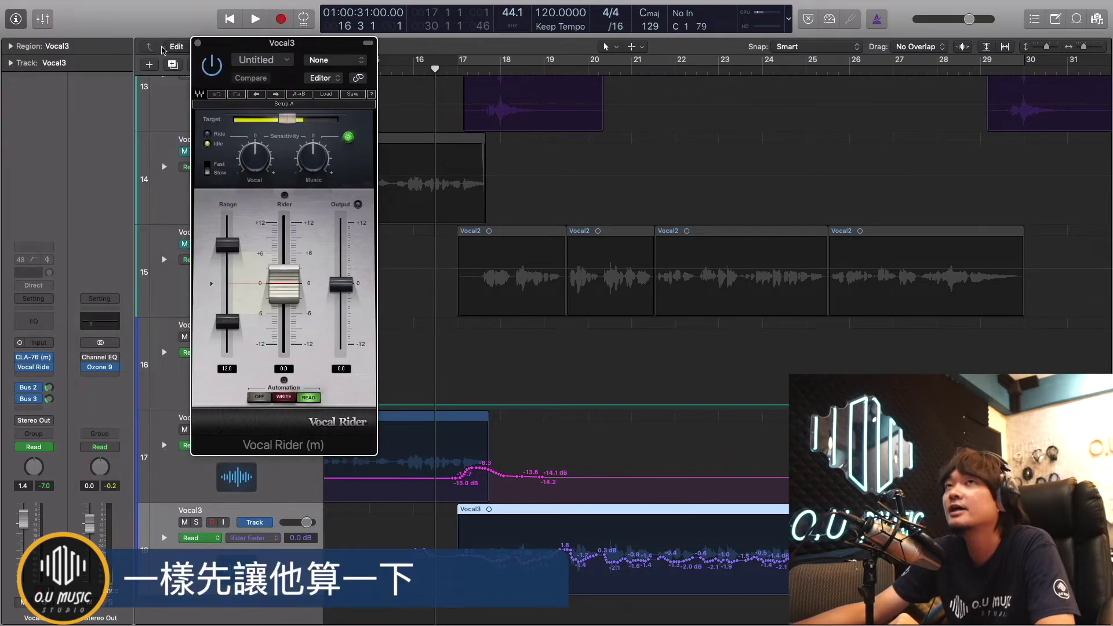
left_click(200, 43)
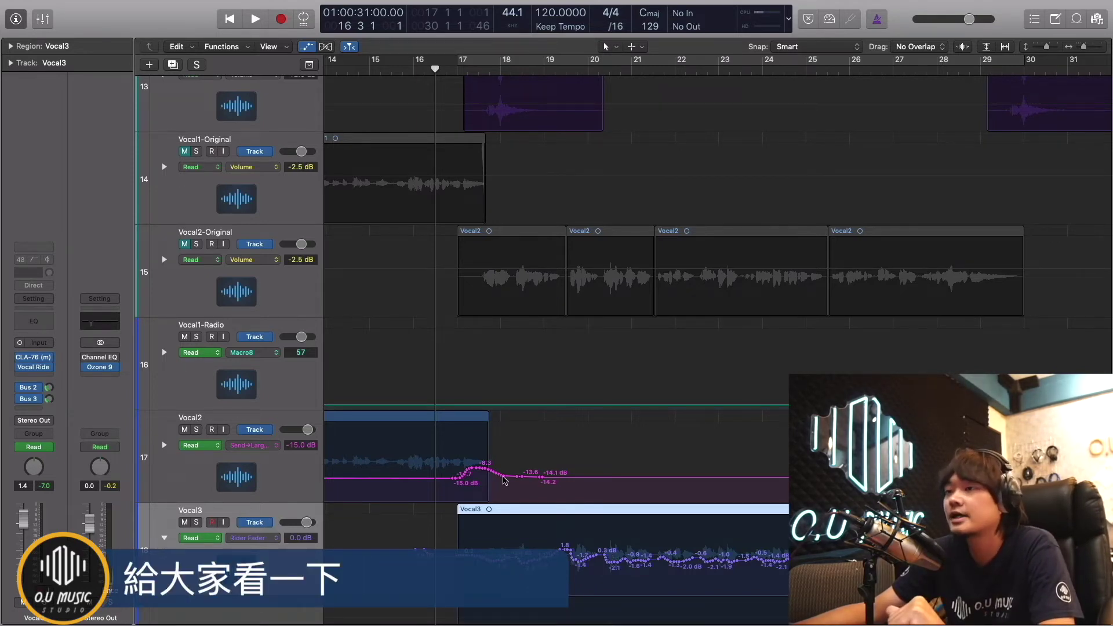
Show the mixer, open the H-Delay on the Bus 3 aux to examine its settings, and close the plug-in and mixer.
scroll(75, 464, "up", 1)
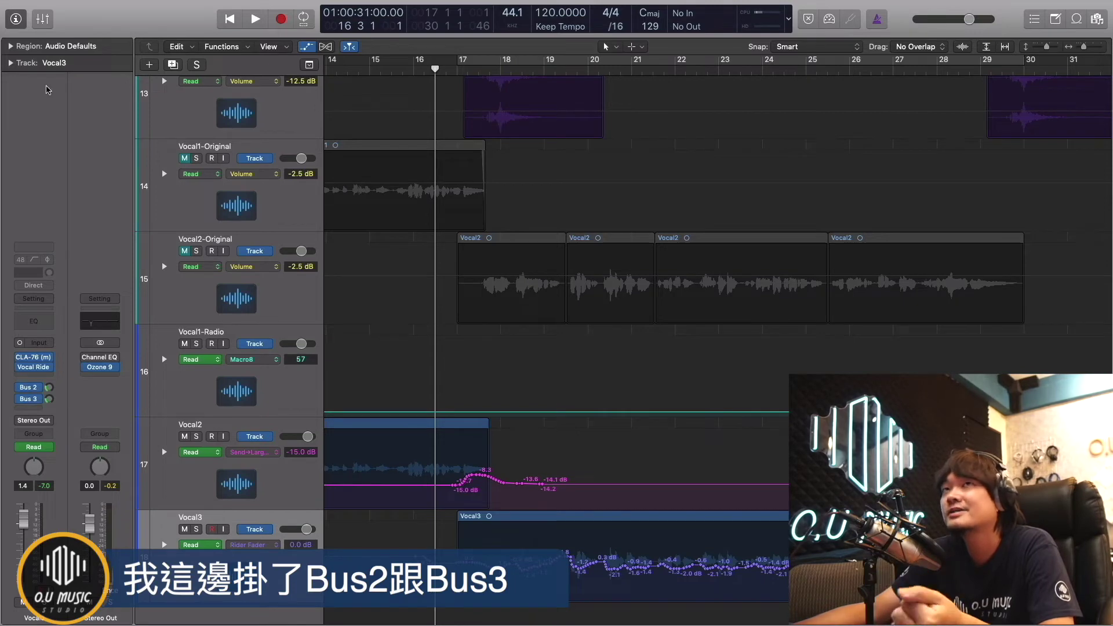
left_click(43, 18)
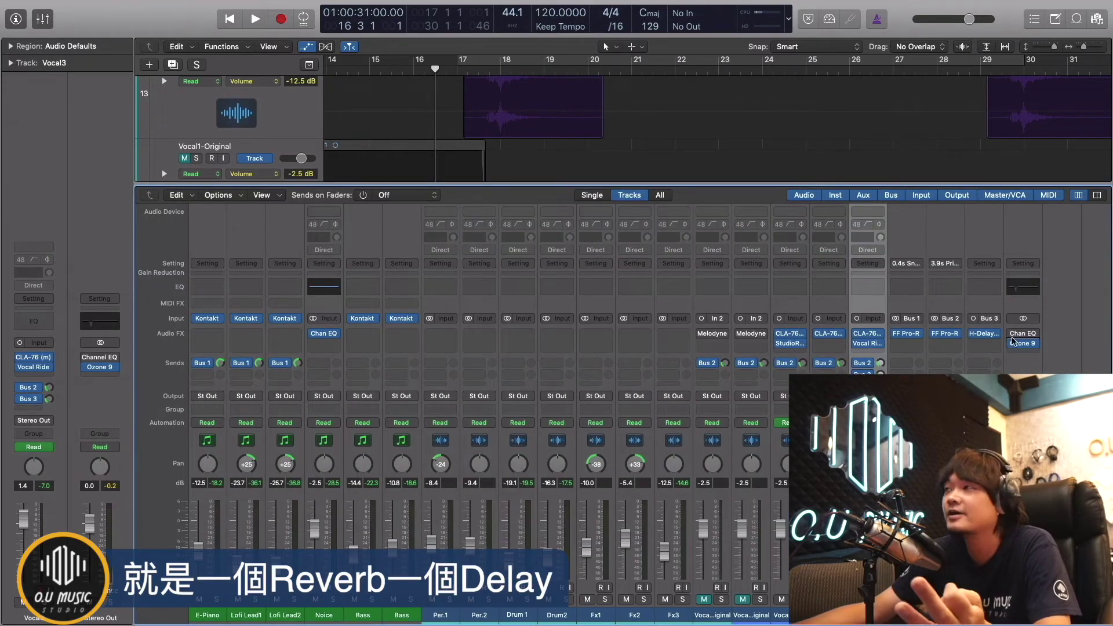
left_click(43, 18)
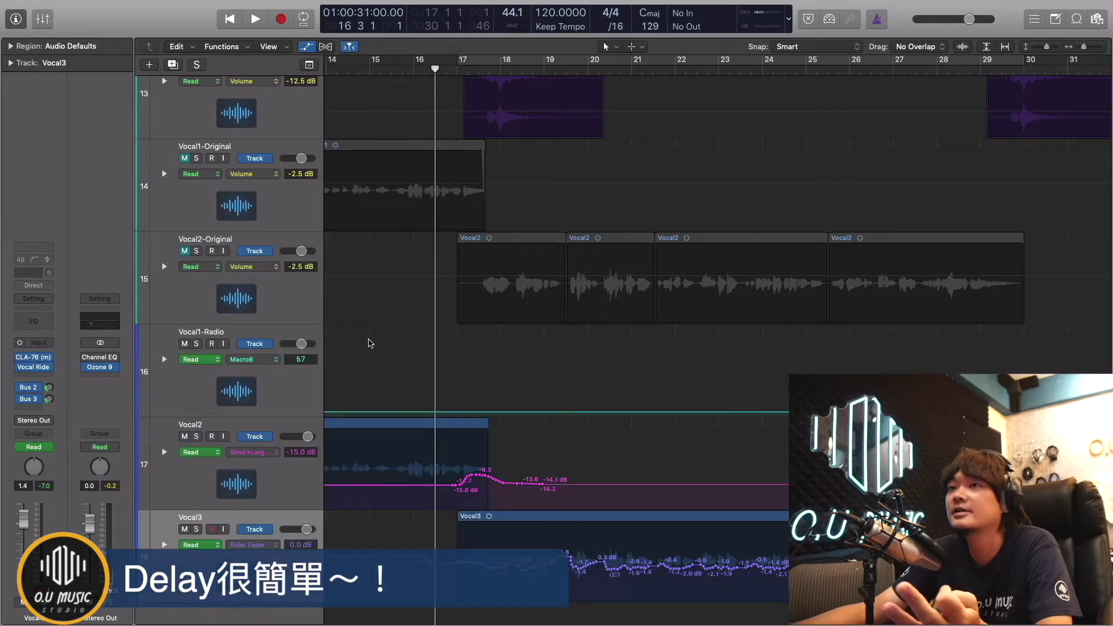
left_click(43, 19)
left_click(988, 334)
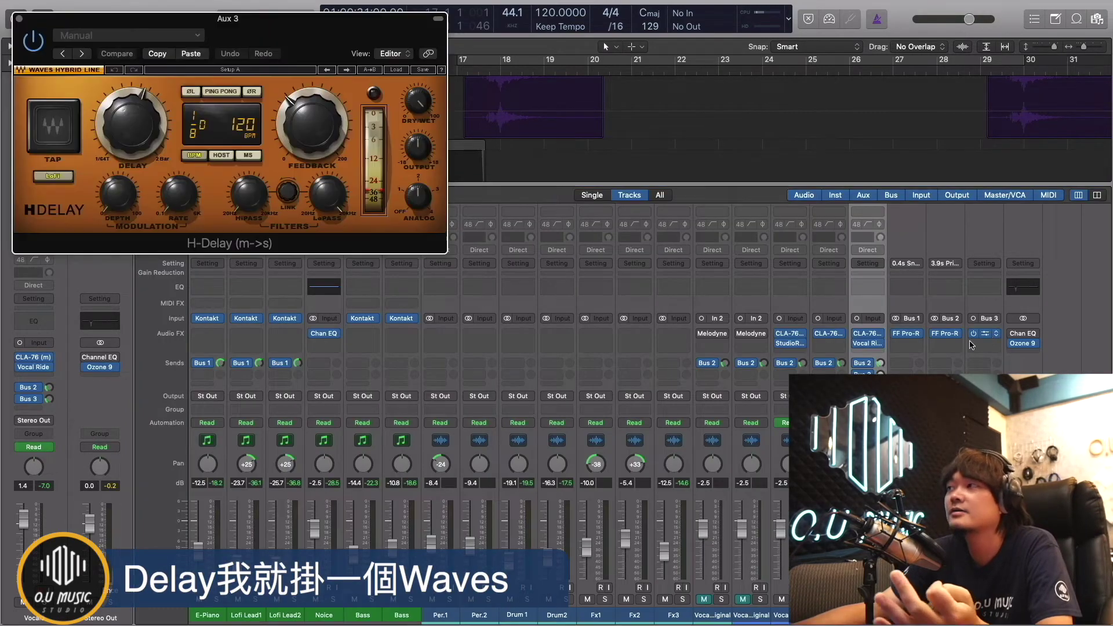
left_click_drag(293, 34, 616, 189)
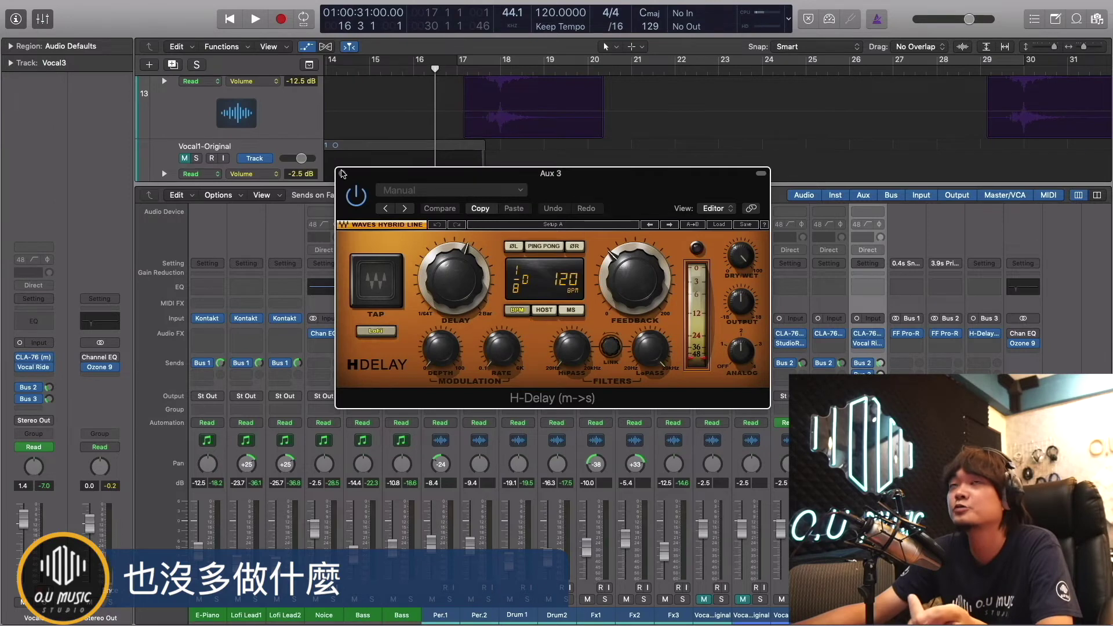
key("super+w")
left_click(43, 19)
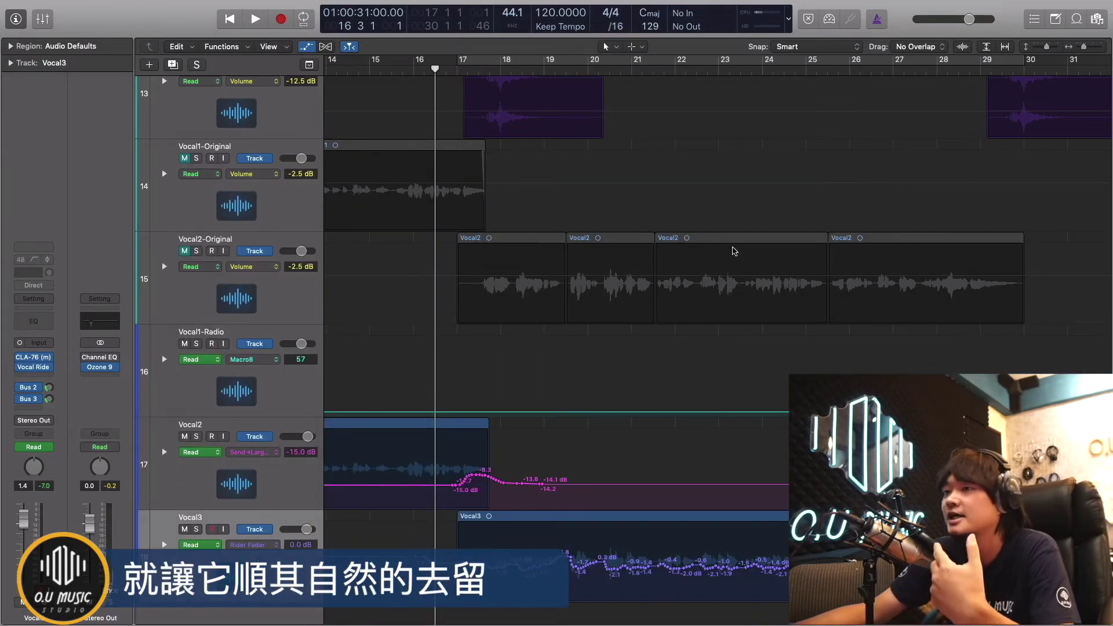
Play the Vocal3 section from the middle of bar 17 to about bar 22.
left_click(478, 68)
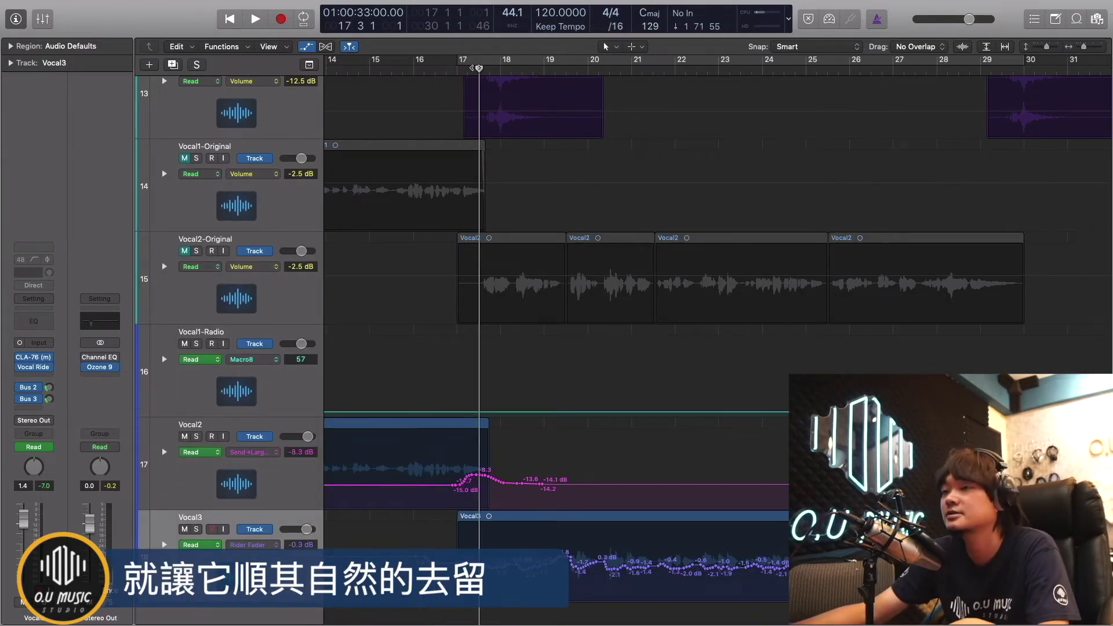
key("space")
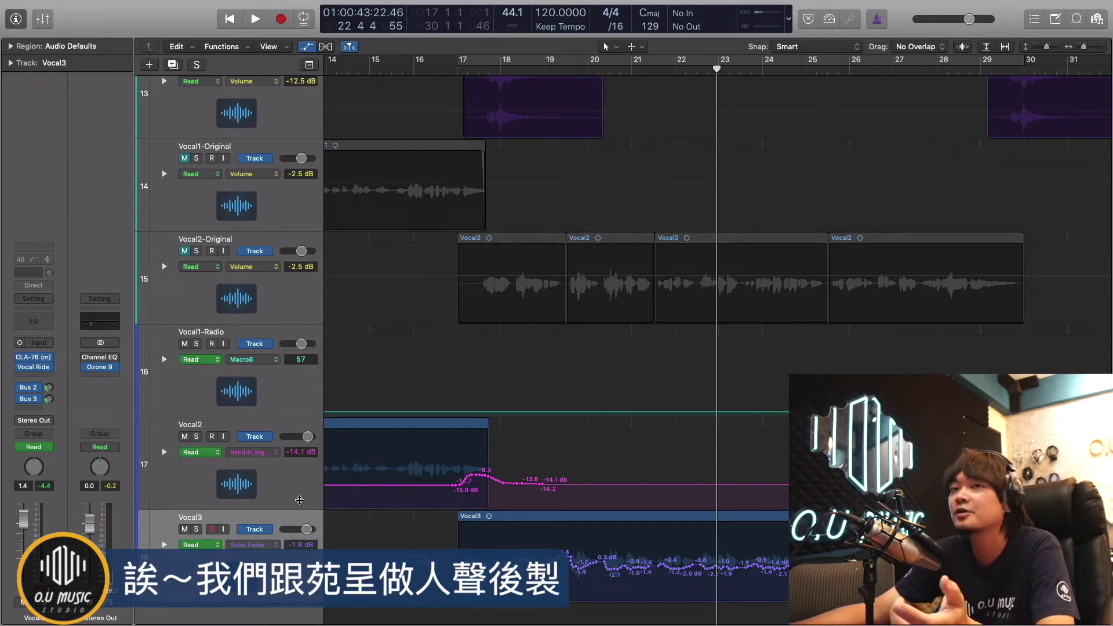
Compare the plug-in chains and sends of Vocal1-Radio, Vocal2 and Vocal3 by selecting each track in turn.
left_click(308, 496)
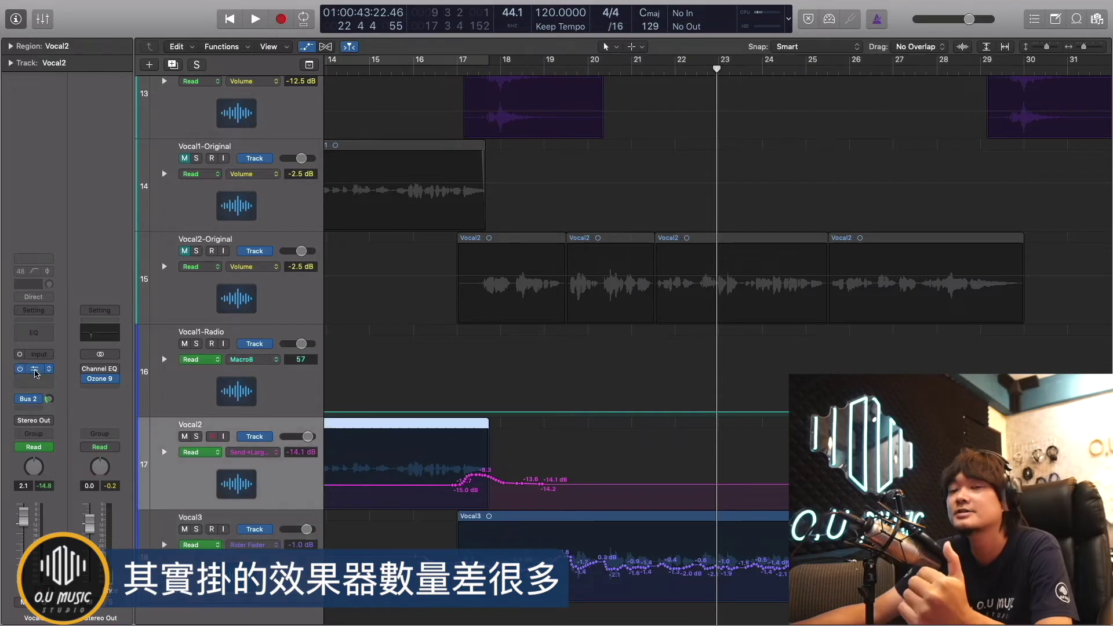
key("Down")
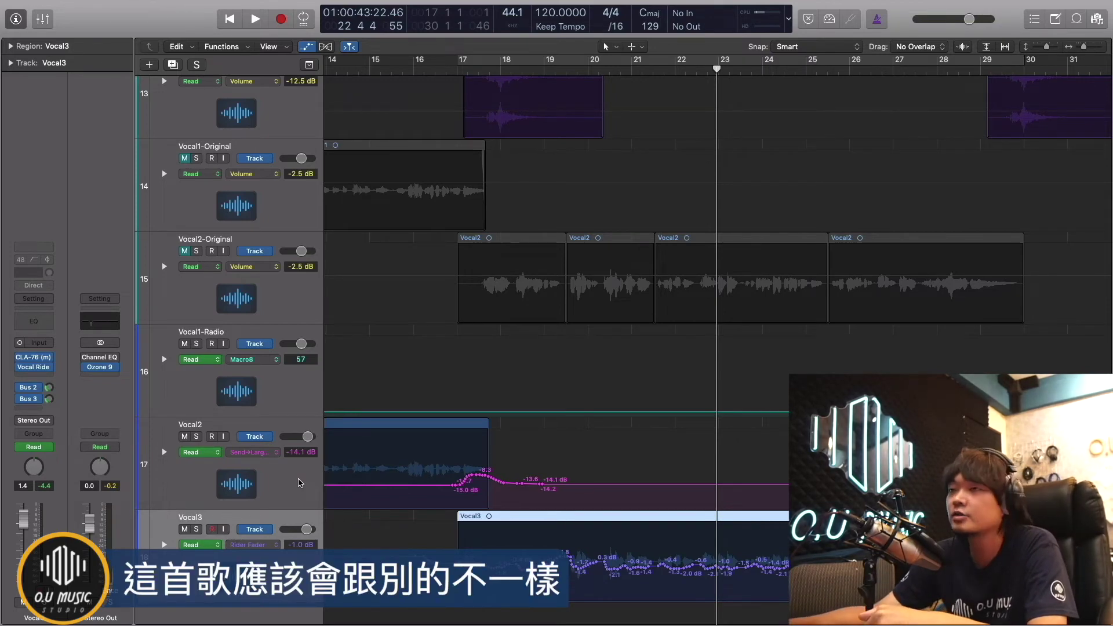
scroll(299, 483, "down", 5)
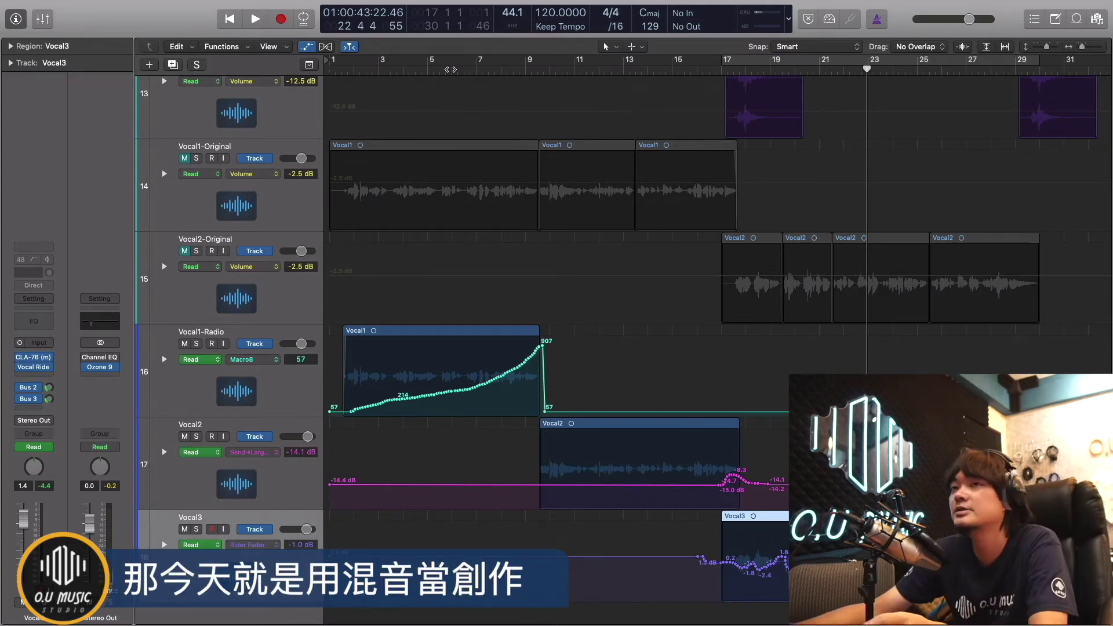
left_click(283, 405)
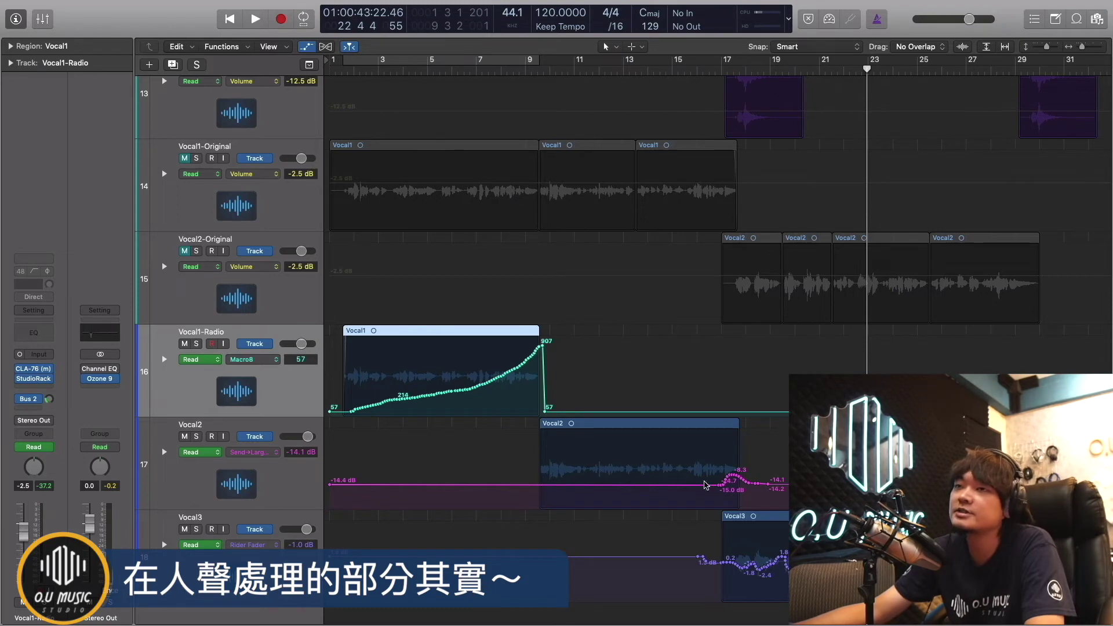
left_click(301, 496)
left_click(301, 518)
left_click(307, 471)
left_click(291, 402)
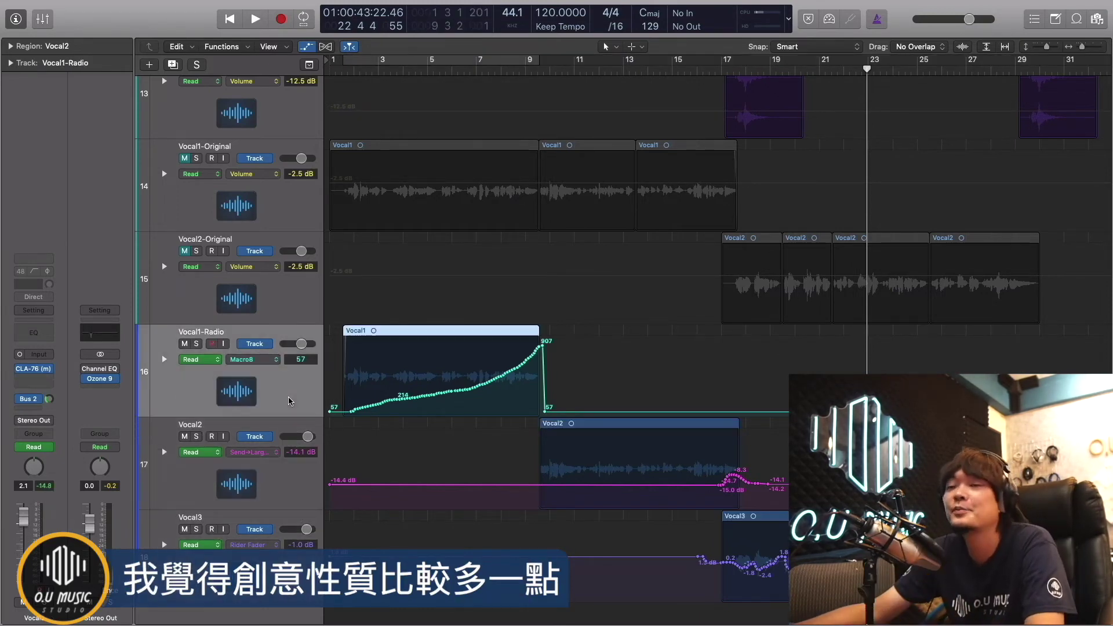
Open Ozone 9 on the Stereo Out channel and examine its Dynamics, Dynamic EQ, Maximizer and Imager modules.
mouse_move(97, 383)
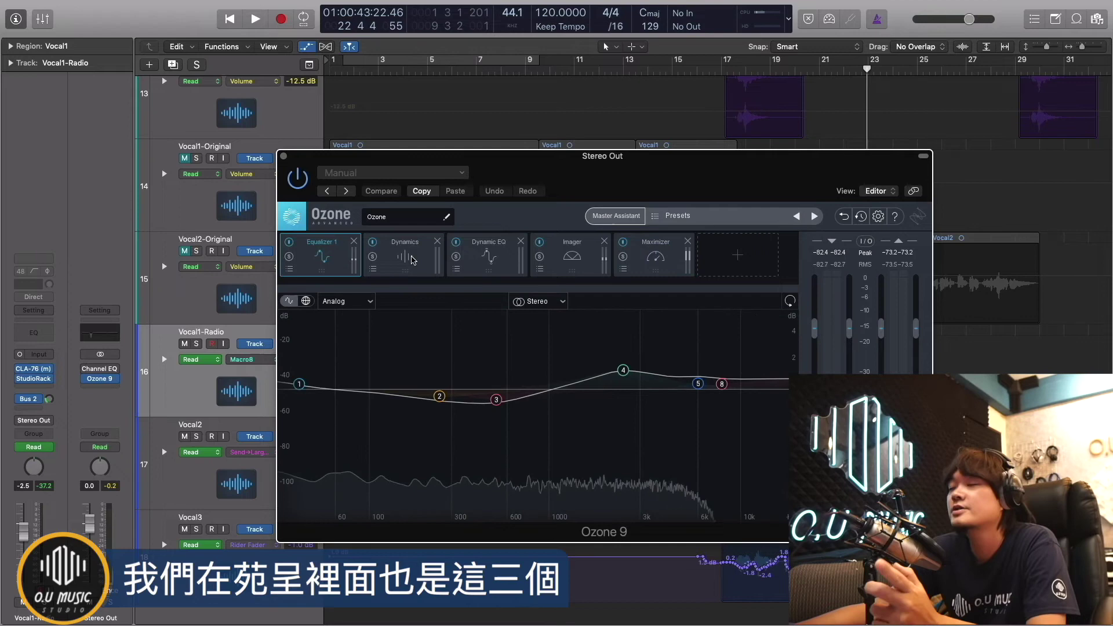
left_click(413, 260)
left_click(489, 255)
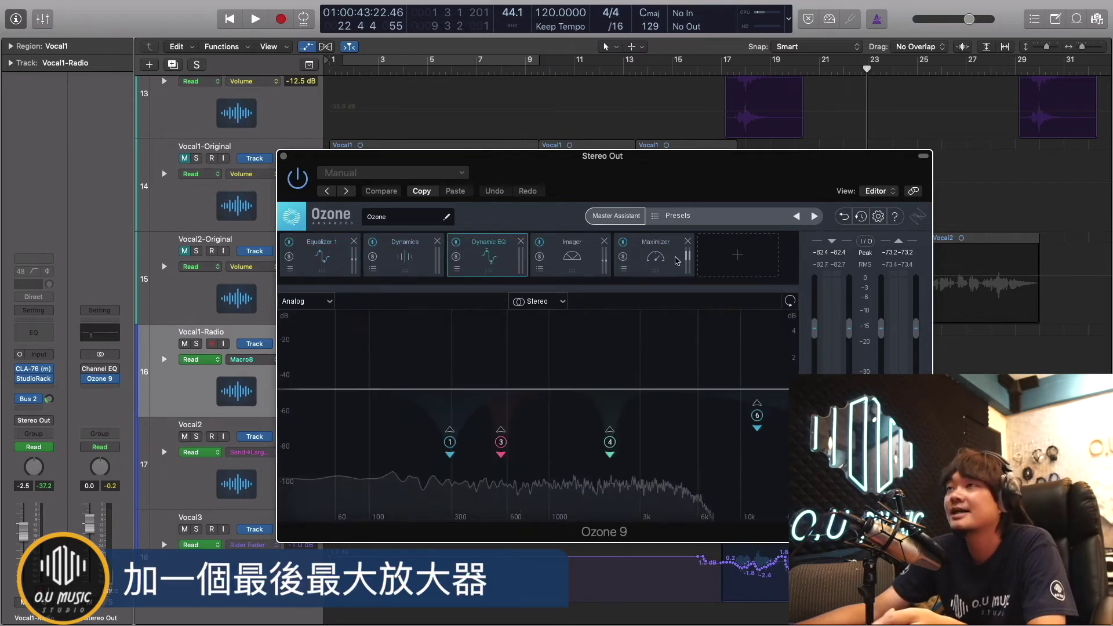
left_click(655, 255)
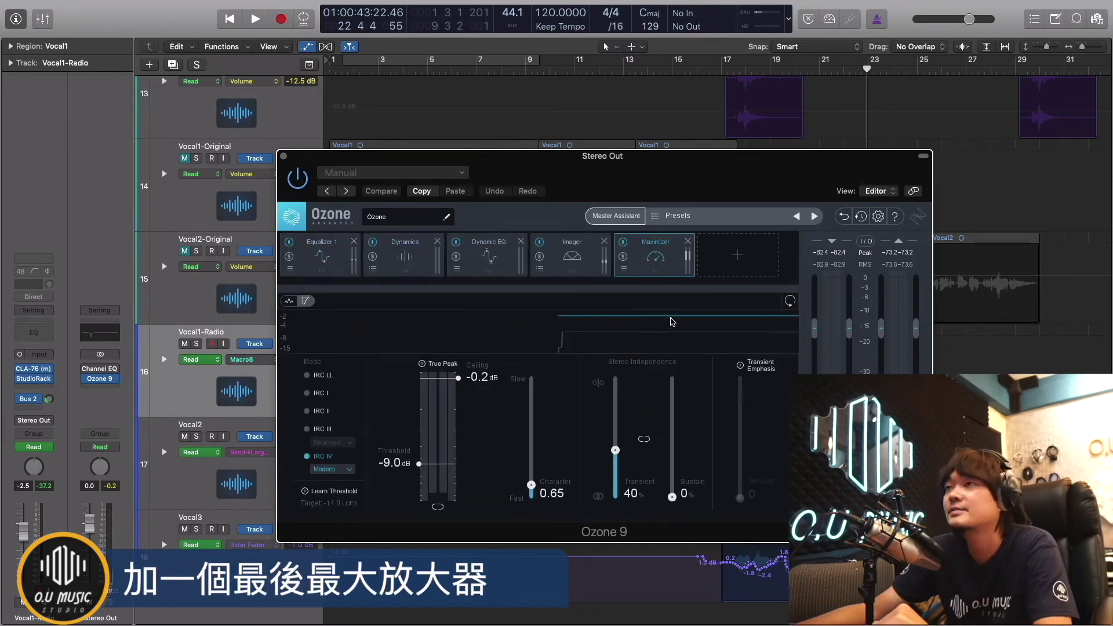
left_click(559, 251)
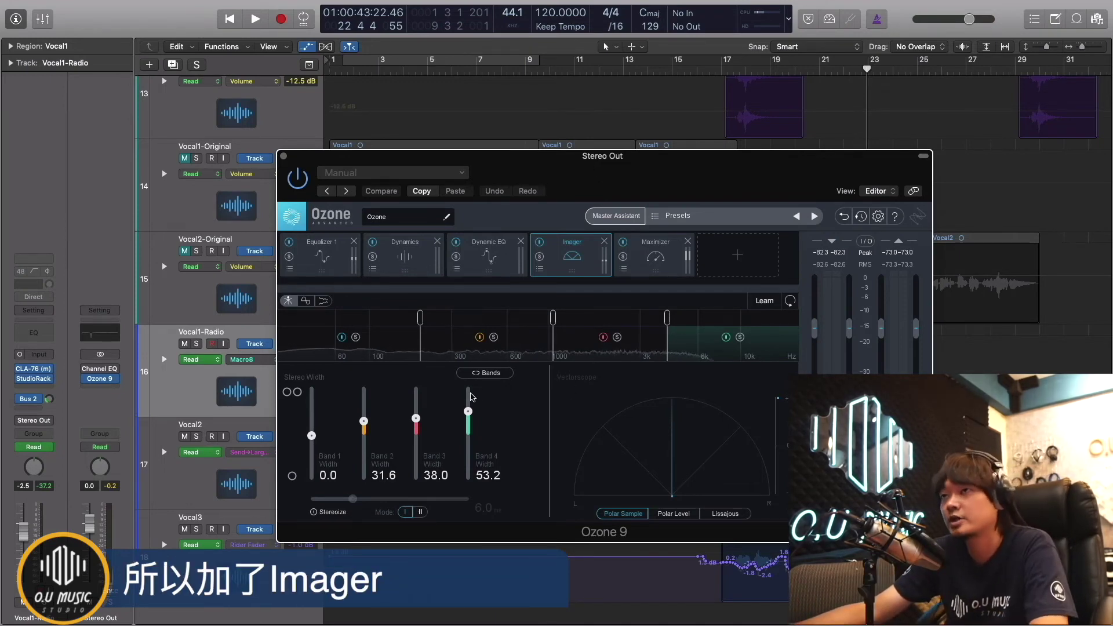
Play the passage around bar 18 with only the Imager's Band 1 soloed, keeping the plug-in's vectorscope in view.
left_click_drag(596, 169, 653, 160)
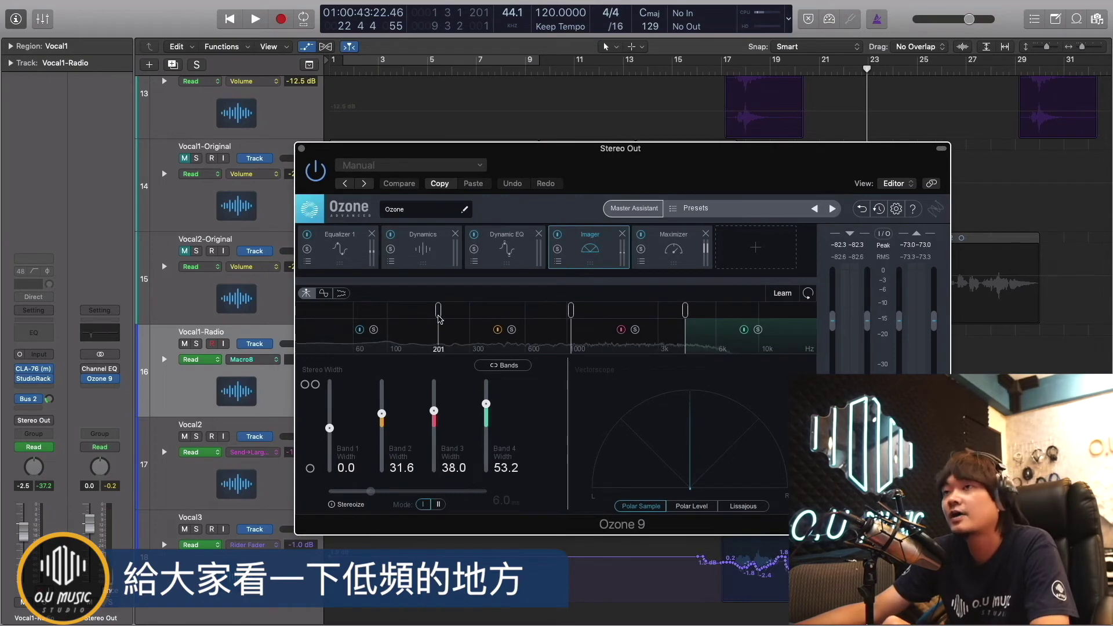
left_click_drag(579, 149, 286, 203)
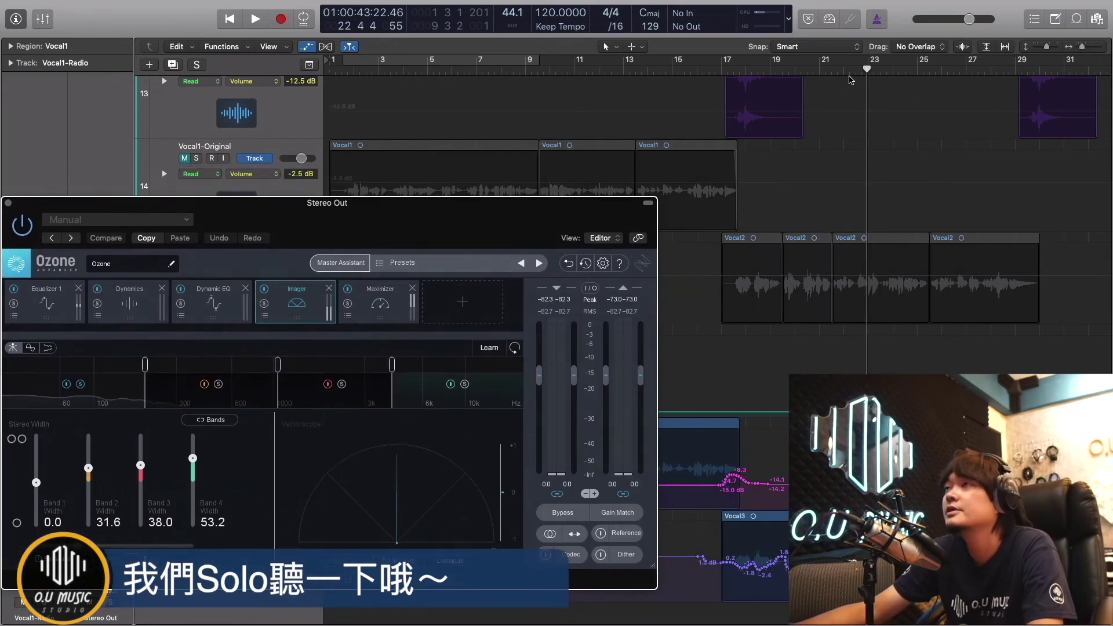
key("space")
left_click_drag(359, 203, 521, 124)
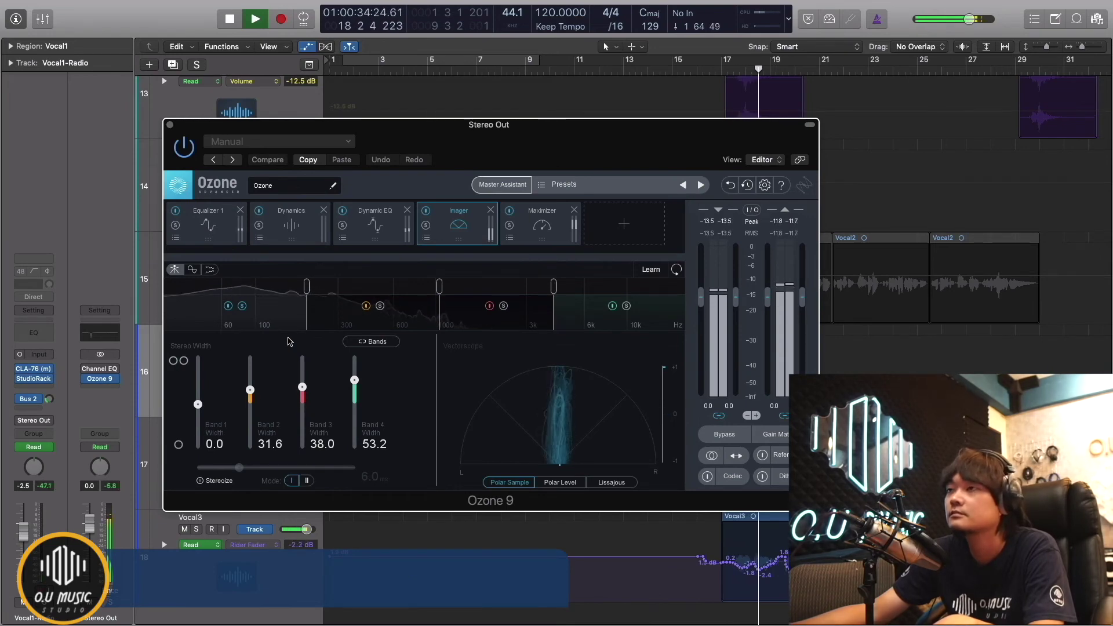
key("space")
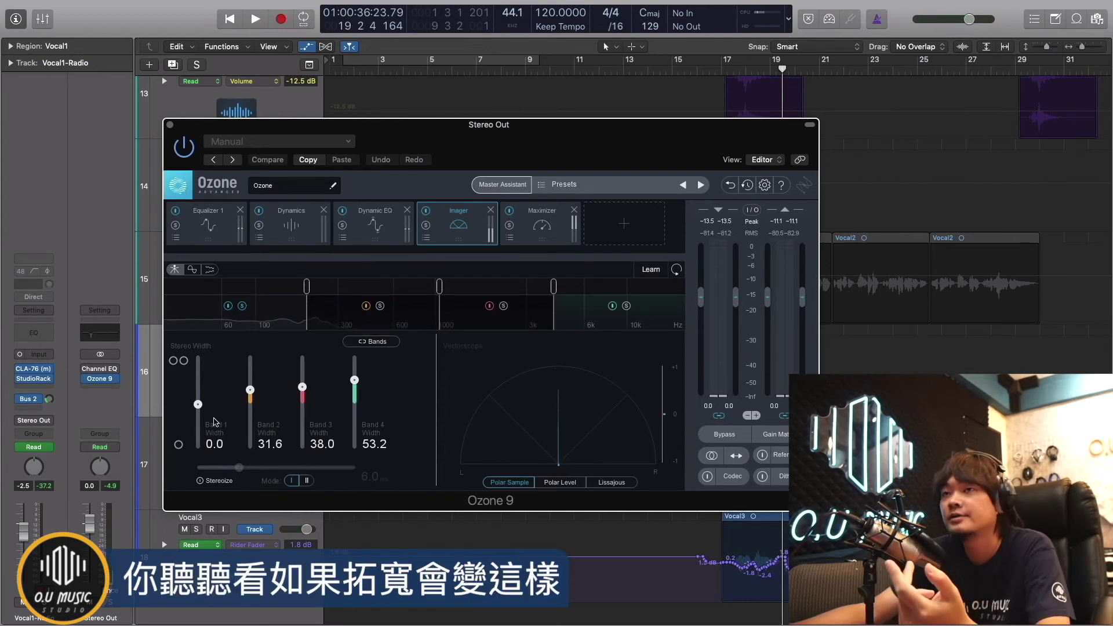
Widen the Imager's Band 1 to 100 and audition the soloed low band around bar 19.
left_click_drag(214, 422, 216, 239)
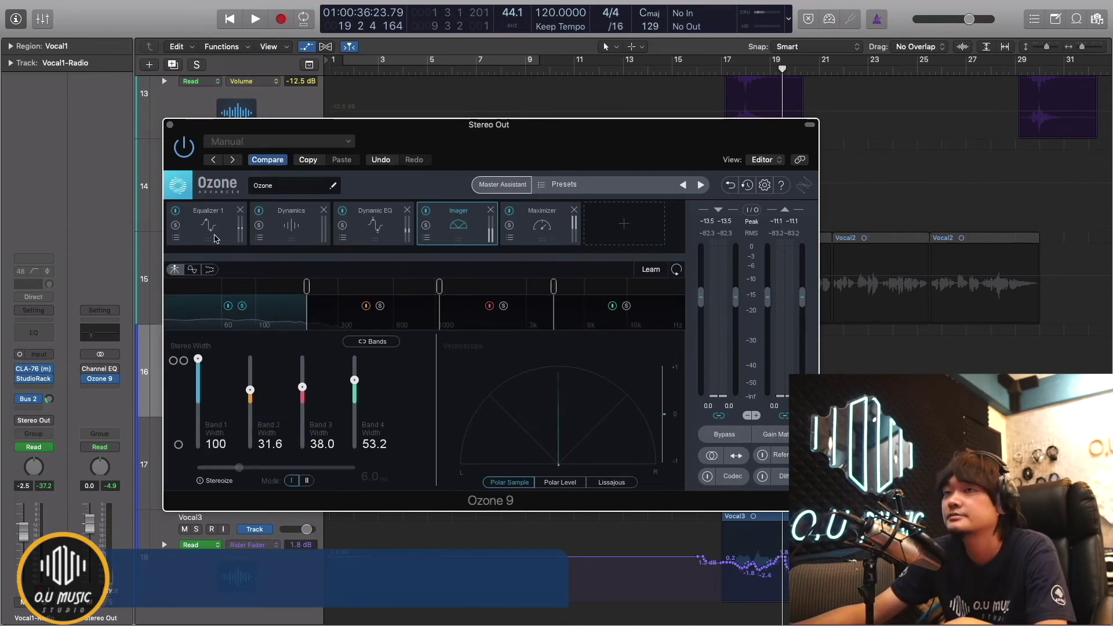
key("space")
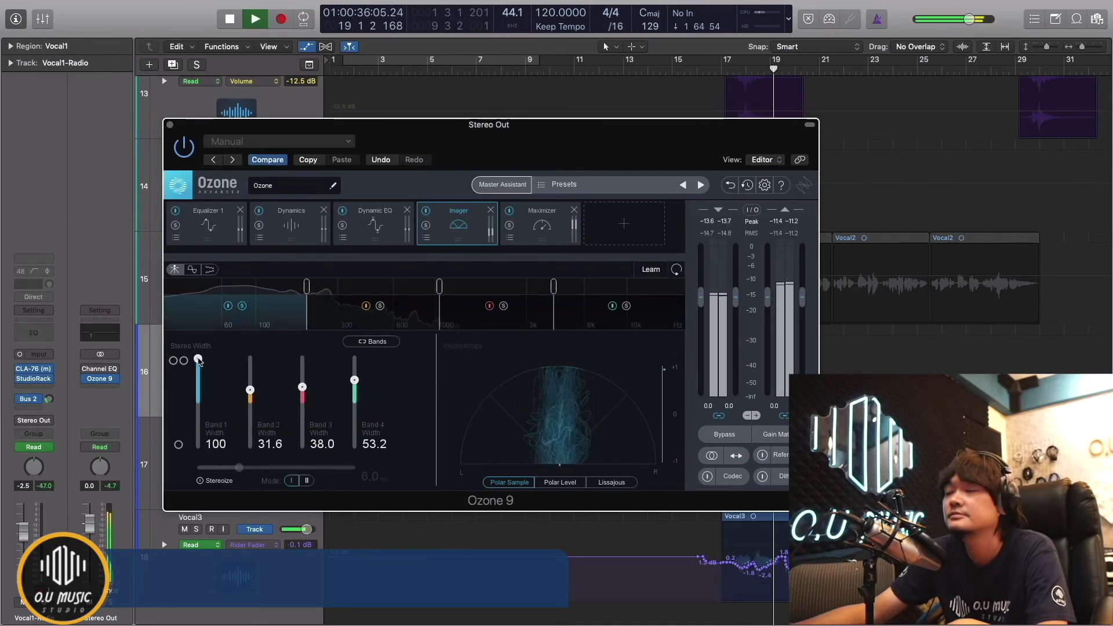
key("space")
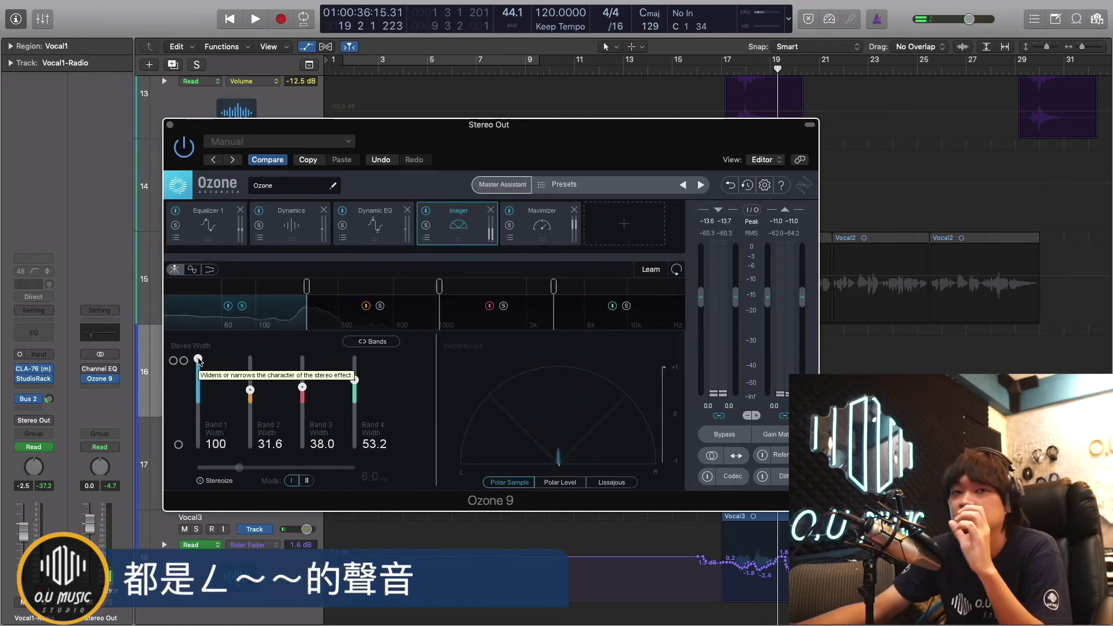
Reduce the Imager's Band 1 width to 10.1 and bypass that band.
left_click_drag(197, 360, 198, 399)
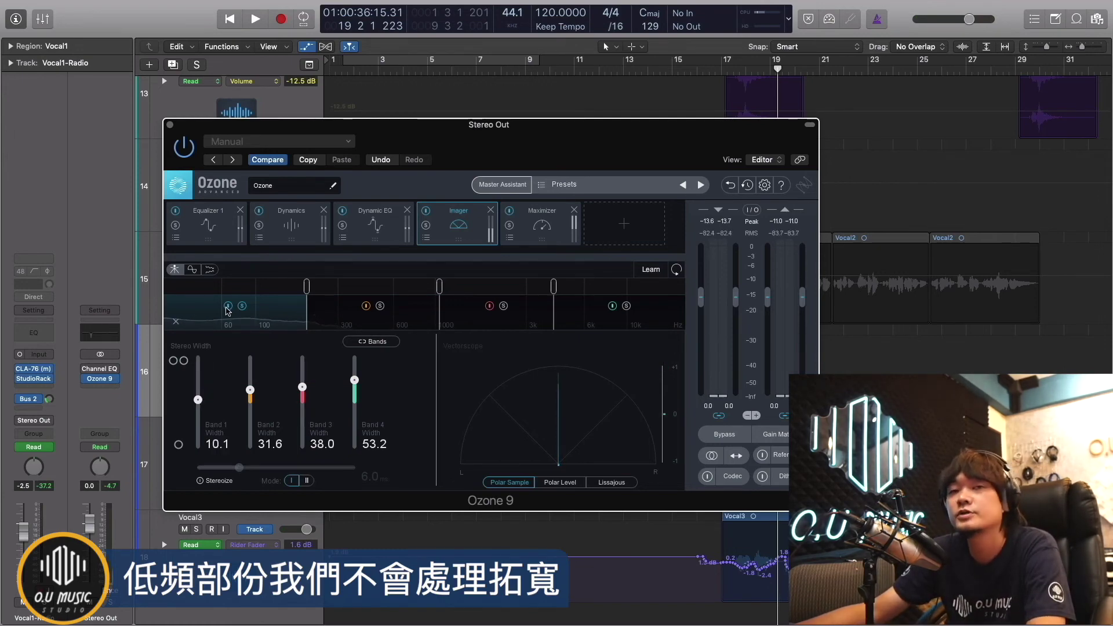
left_click(227, 306)
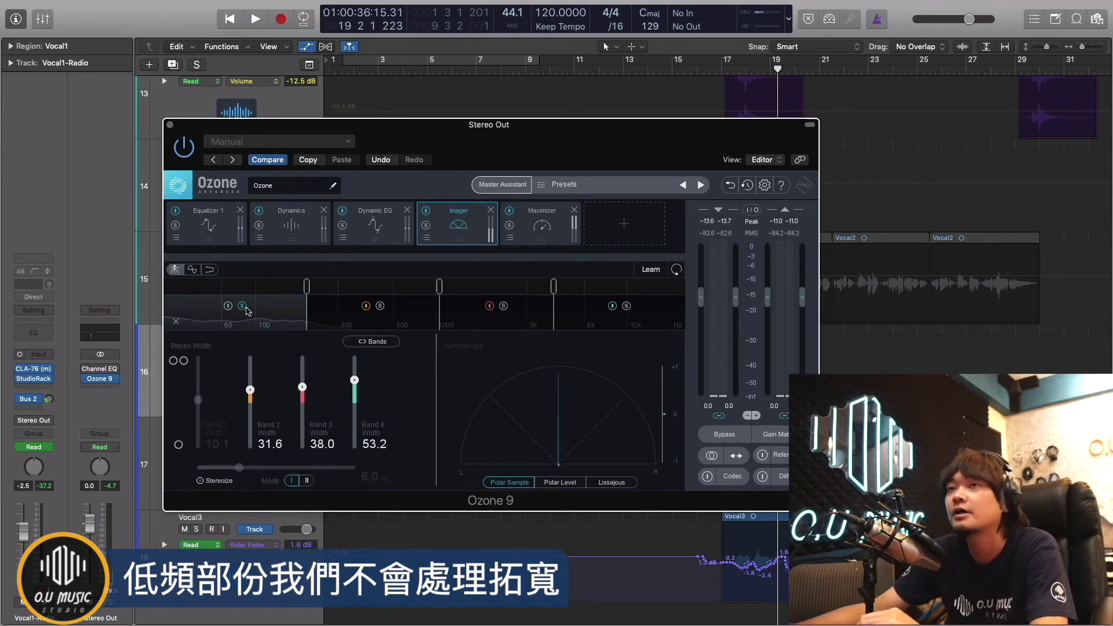
Audition the Imager's Bands 2, 3 and 4 one at a time by soloing each and playing around bar 18.
left_click(380, 306)
key("space")
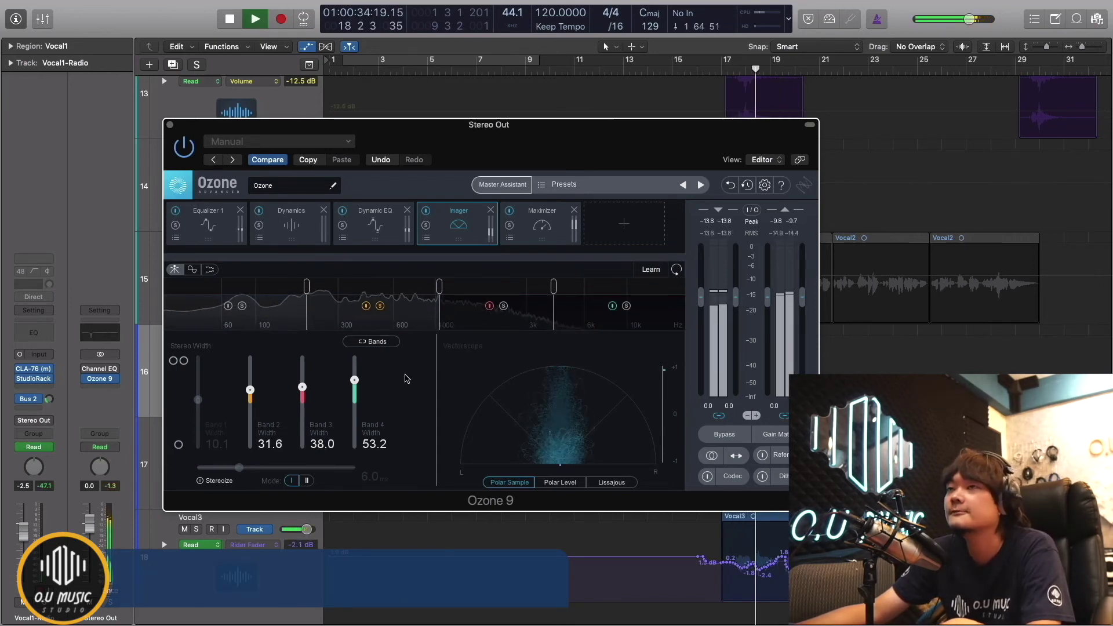
key("space")
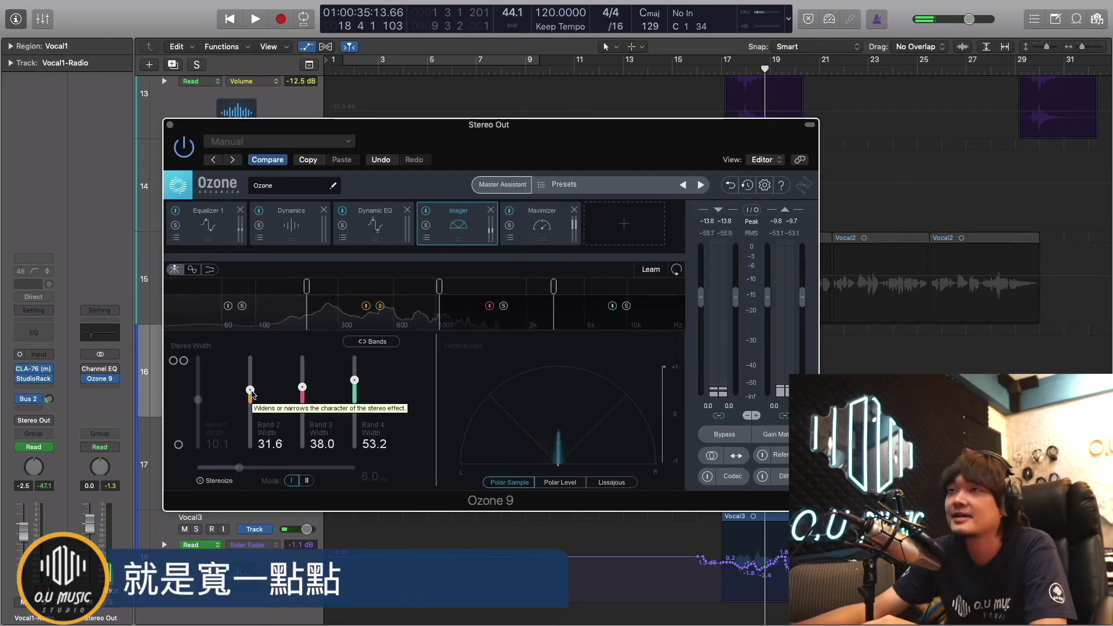
left_click(505, 306)
key("space")
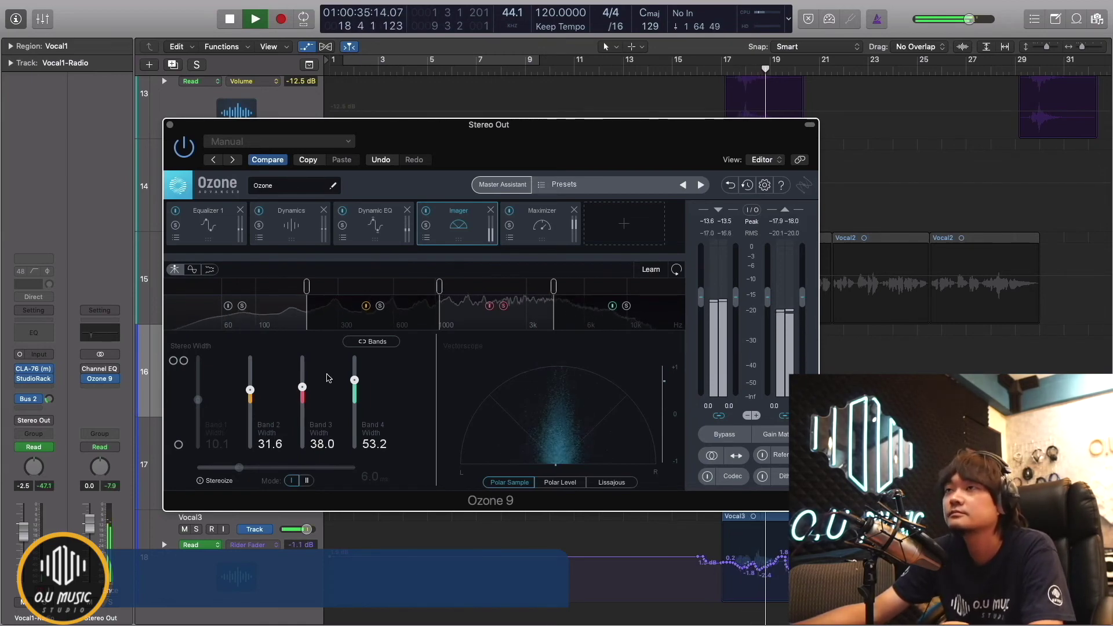
key("space")
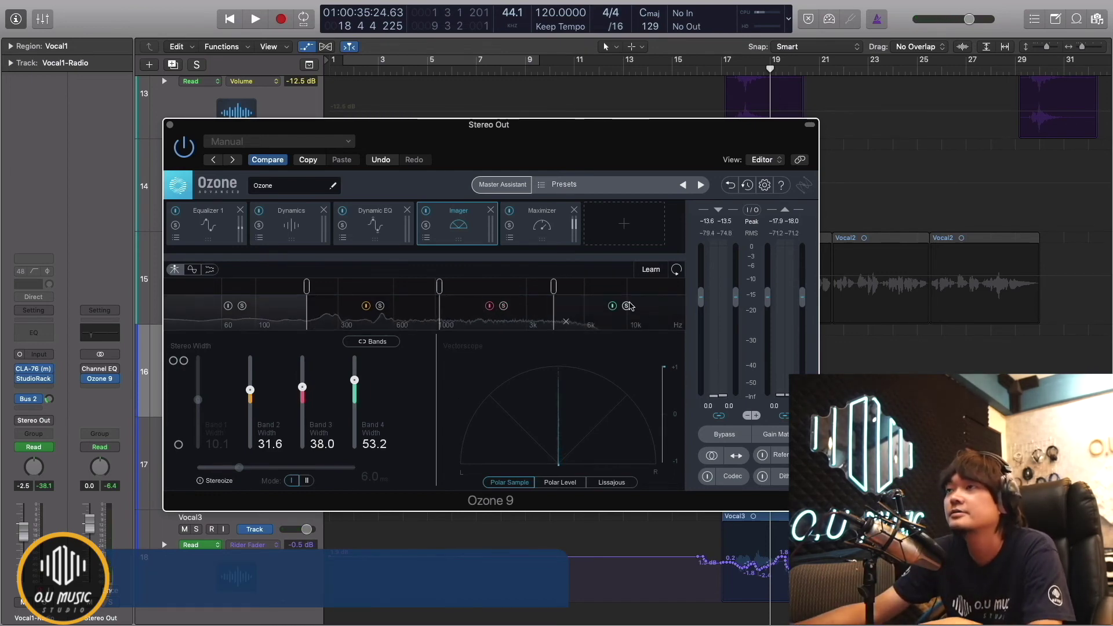
key("space")
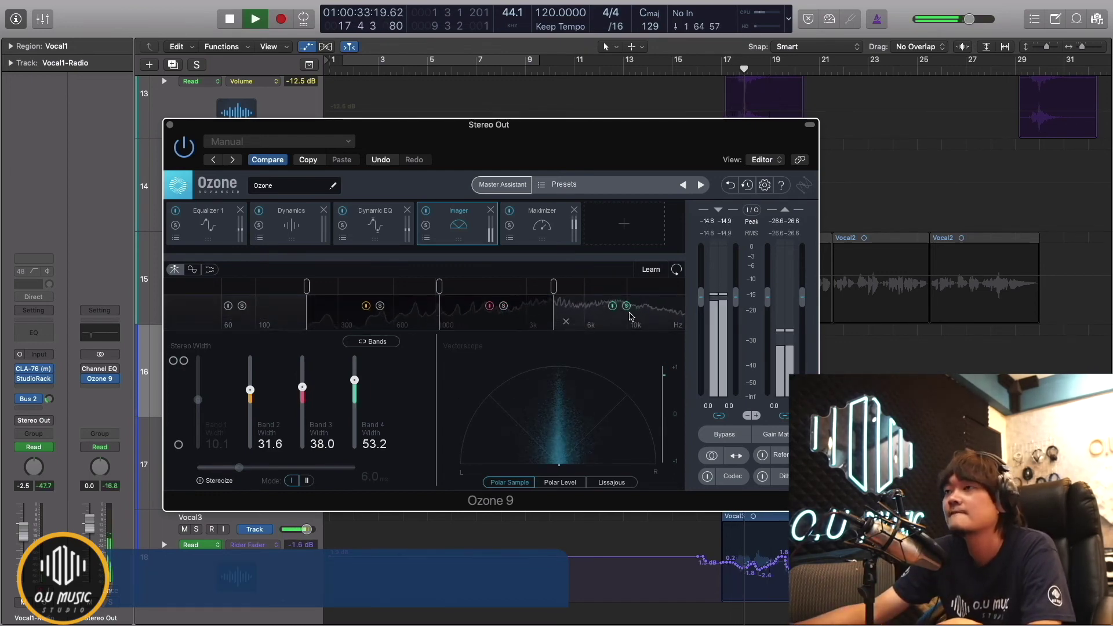
key("space")
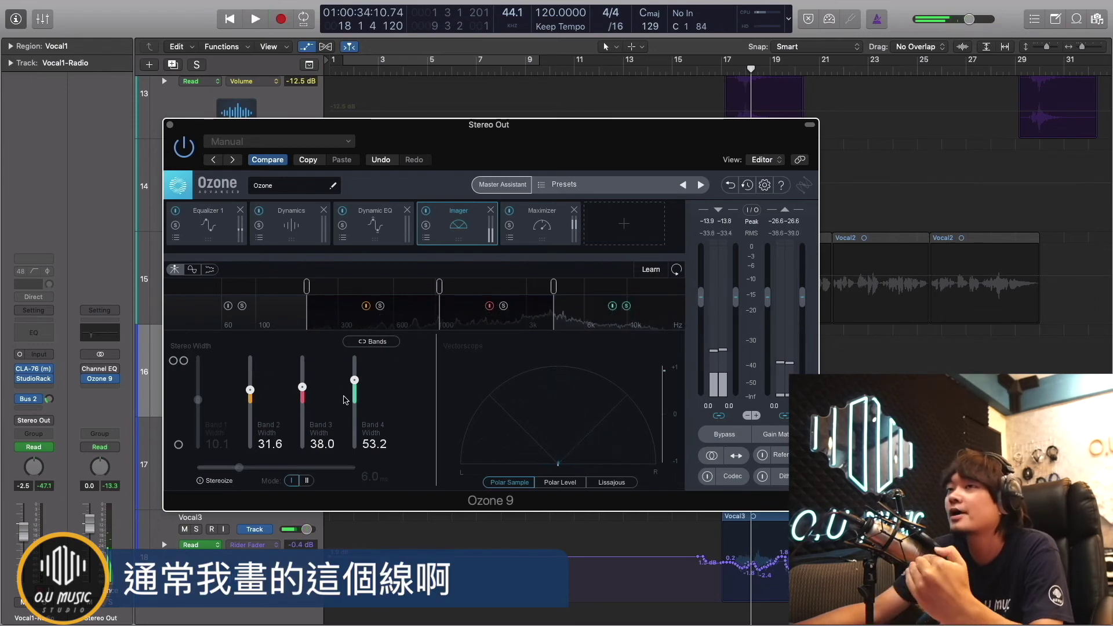
Set the Imager's Band 4 width to 59.5 and play the passage around bar 18 to hear the change.
left_click_drag(354, 381, 354, 377)
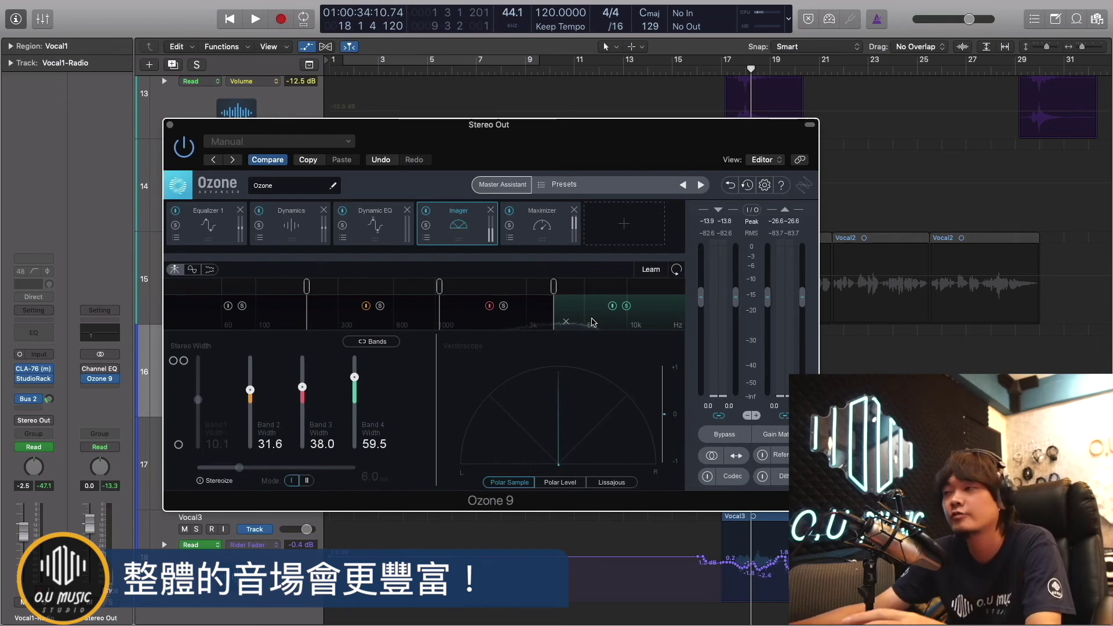
key("space")
left_click_drag(573, 142, 685, 114)
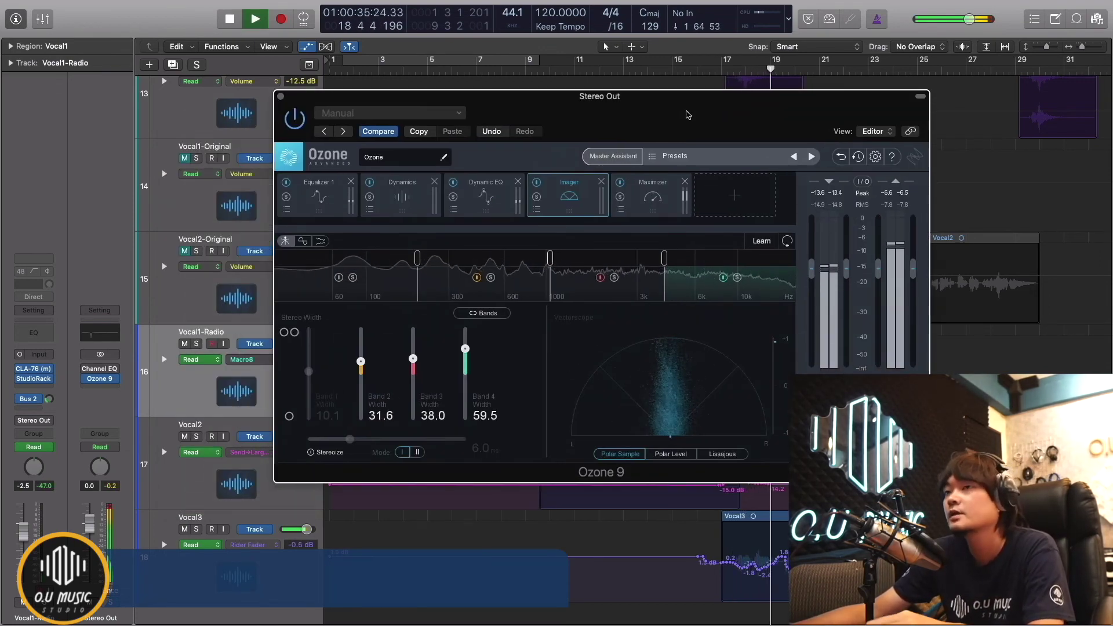
key("space")
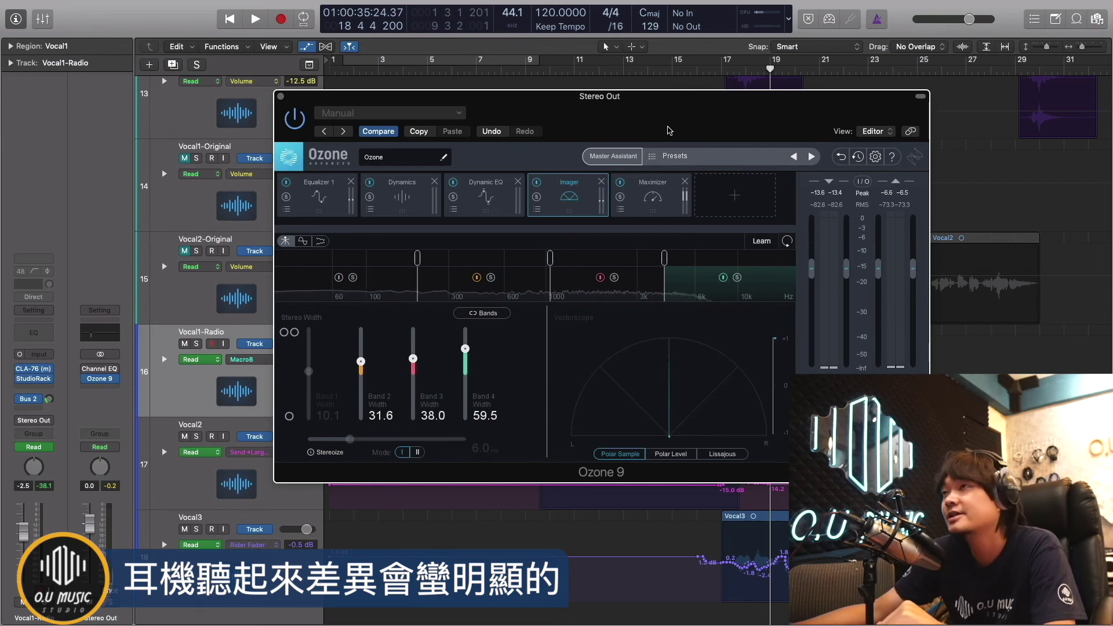
Show the Maximizer module and examine its IRC mode, threshold, ceiling and character settings.
left_click(653, 196)
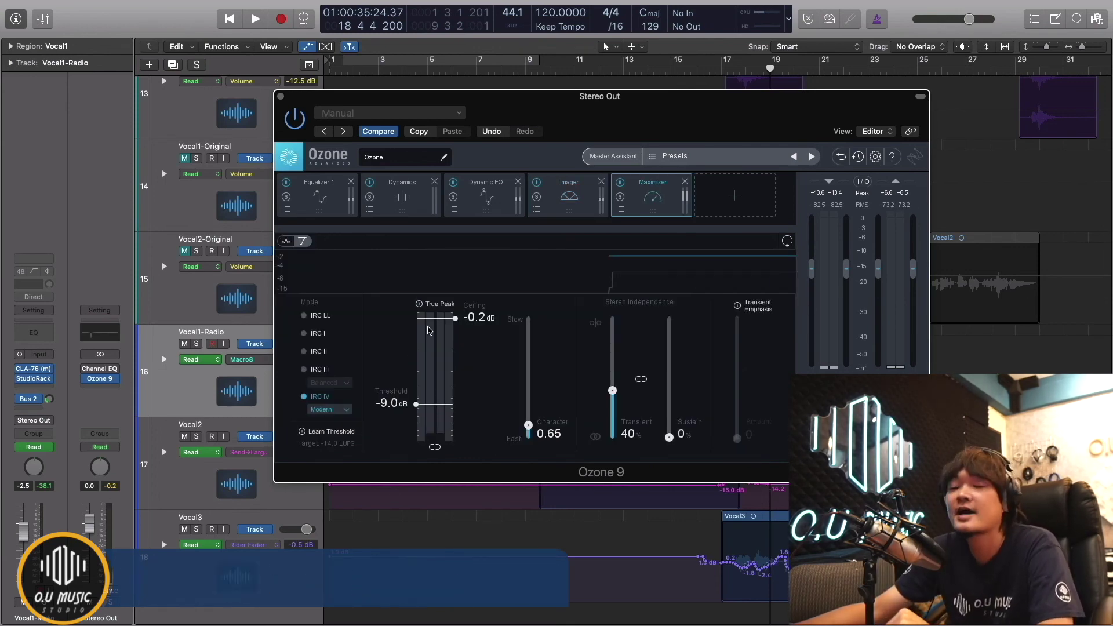
left_click_drag(283, 101, 289, 102)
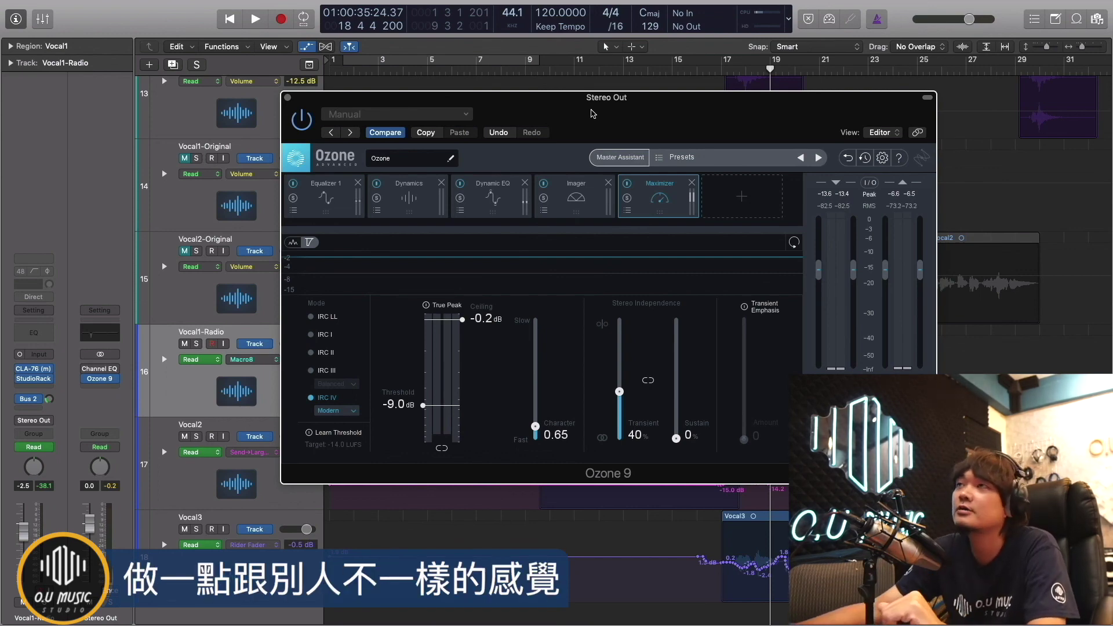
left_click_drag(593, 113, 636, 149)
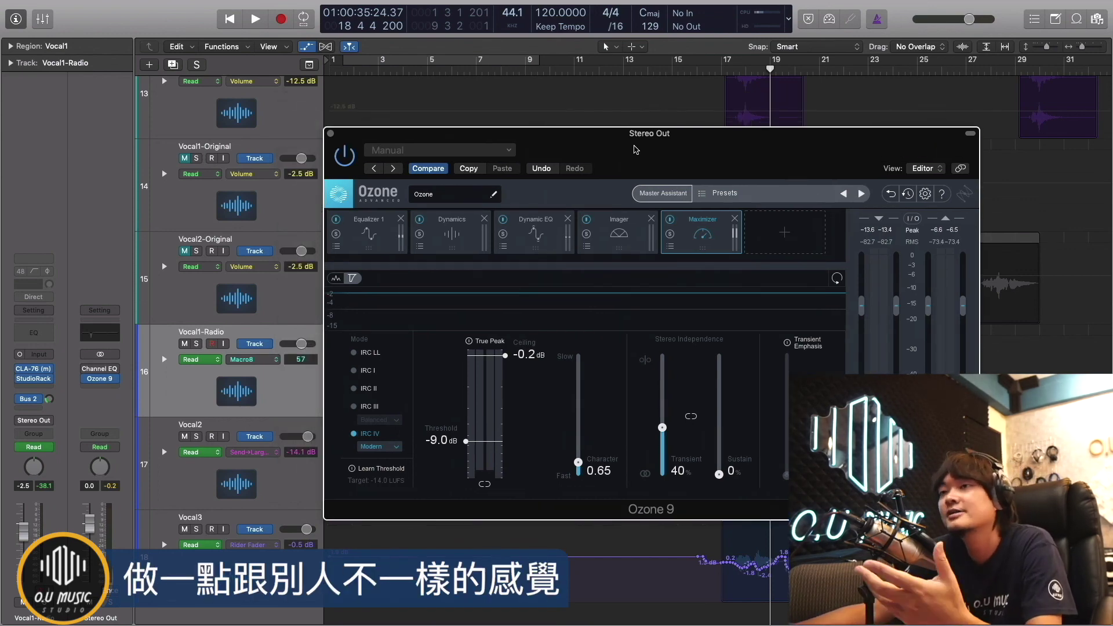
left_click_drag(637, 149, 651, 178)
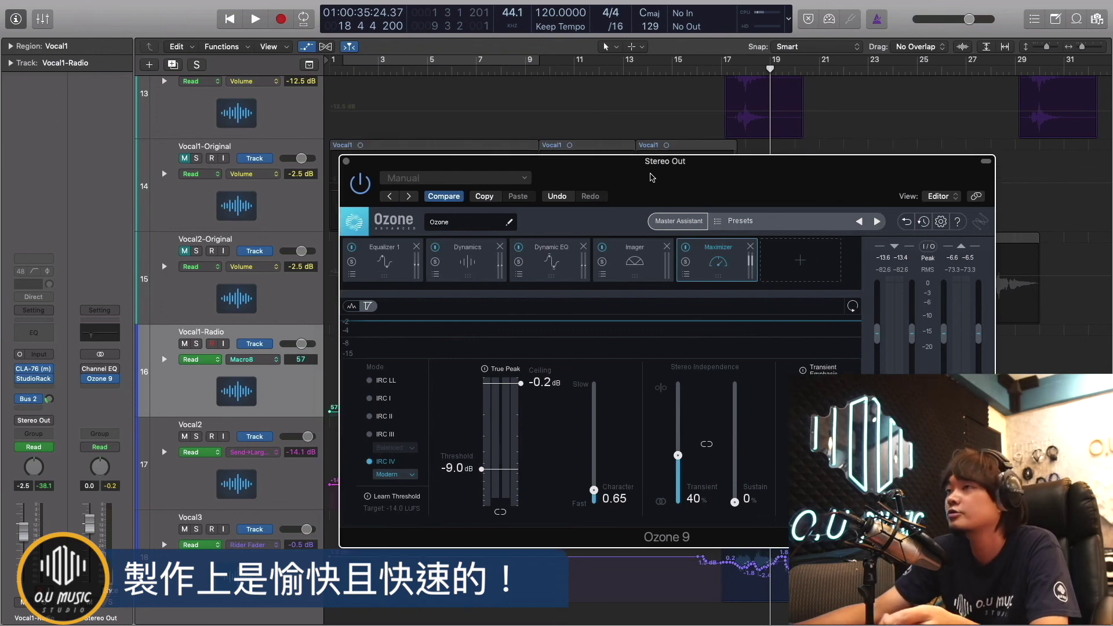